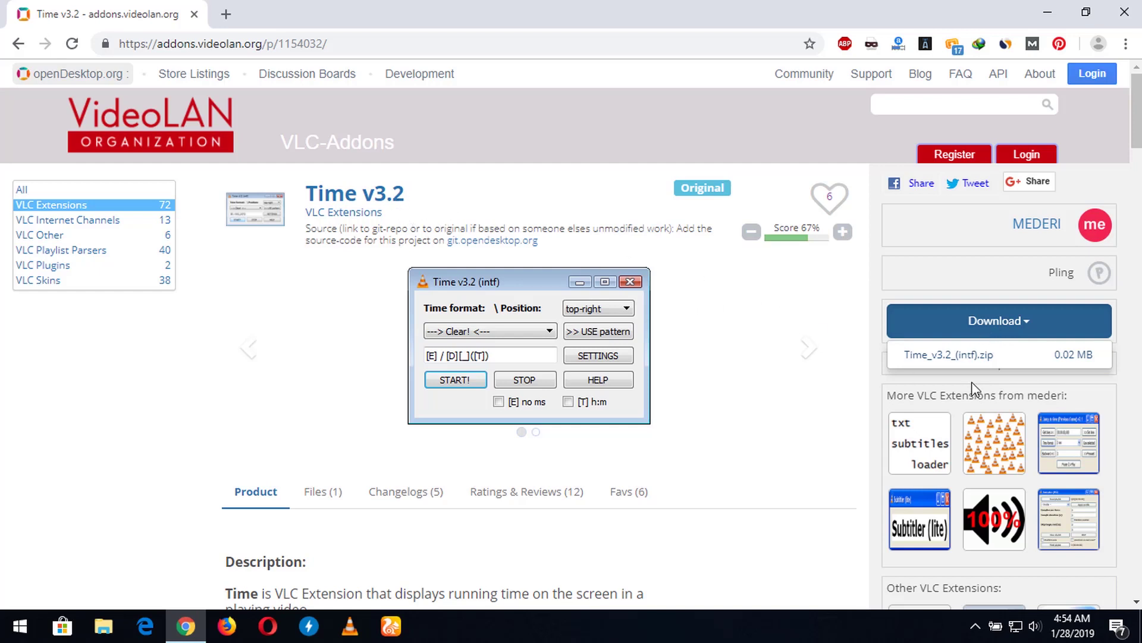
Step: Download Time_v3.2_(intf).zip via IDM into F:\BACKUP\Compressed as Time_v3.2_(intf)_3.zip
left_click(962, 360)
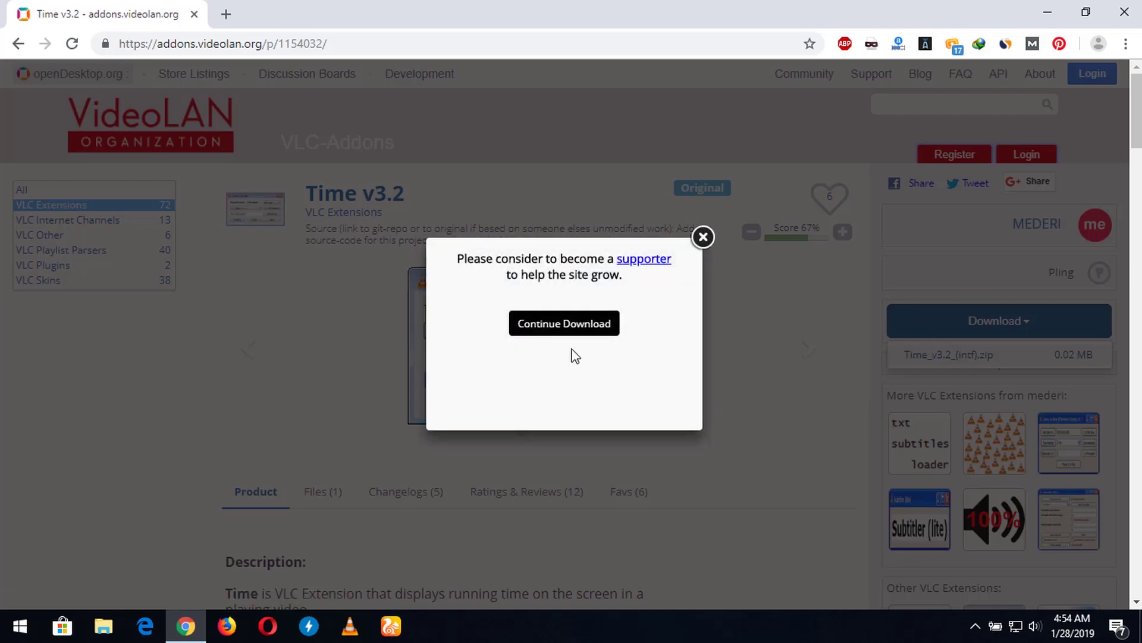
left_click(547, 329)
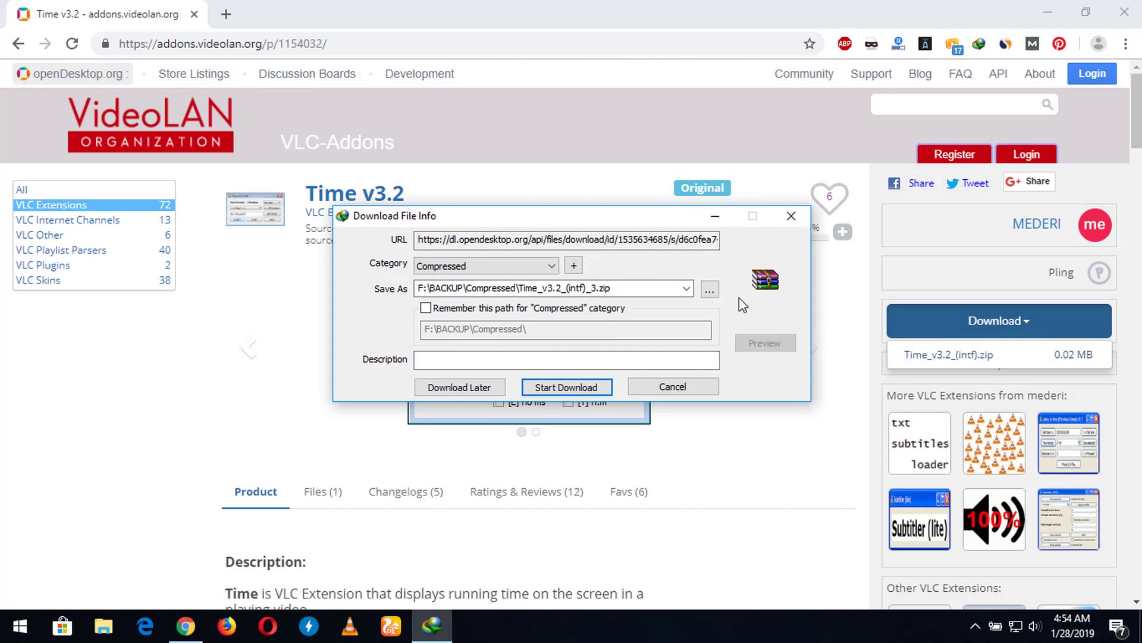
left_click(573, 387)
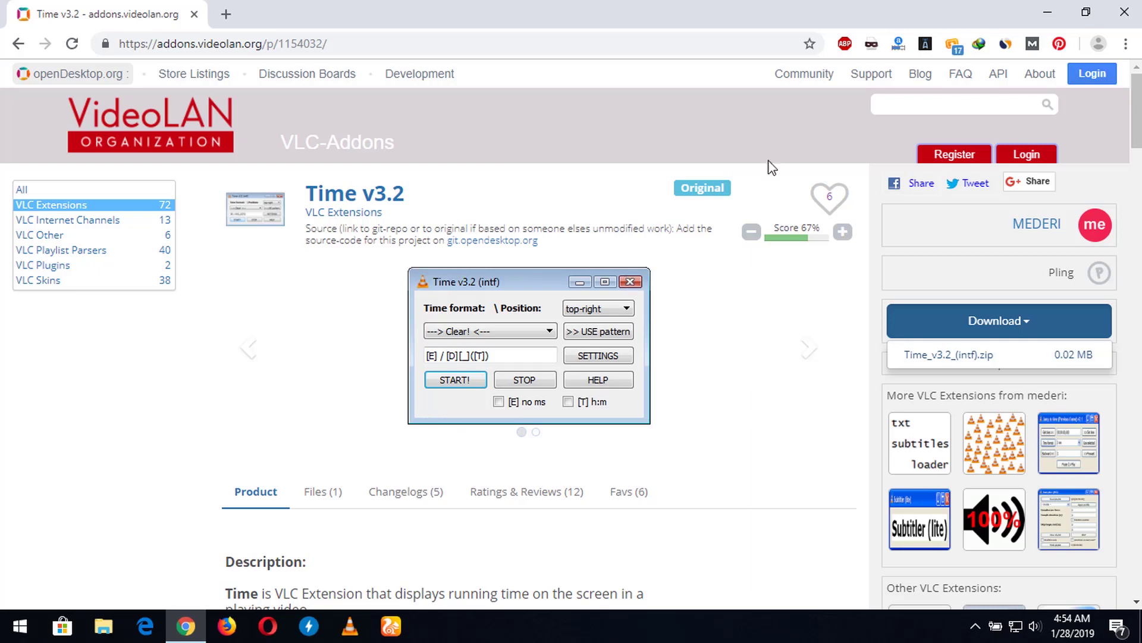
left_click(1087, 8)
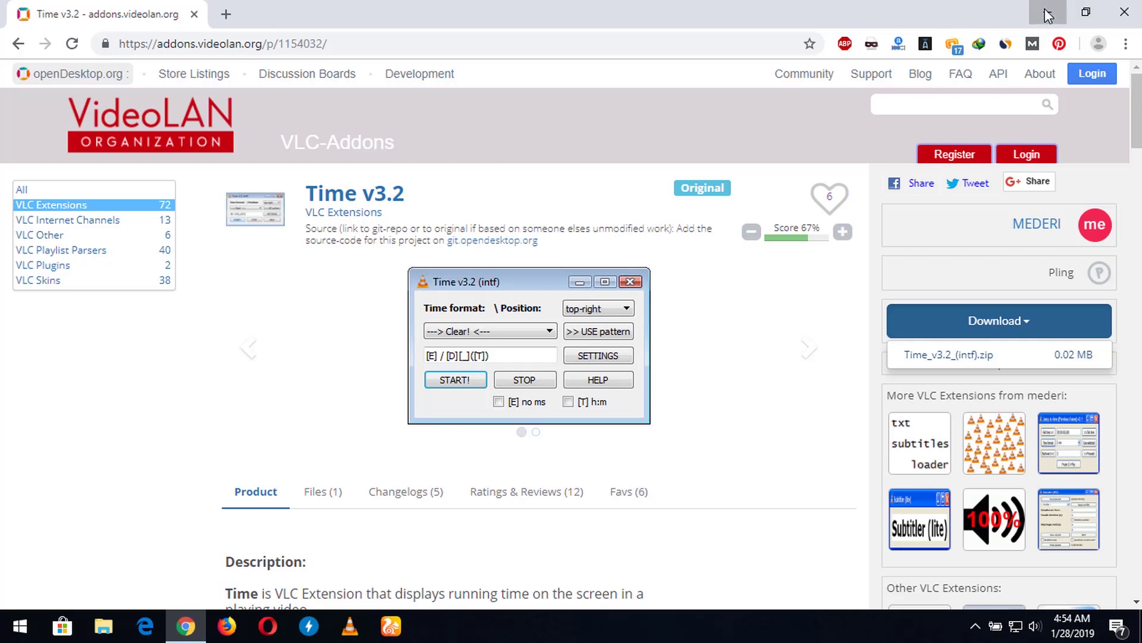
Step: Browse to F:\BACKUP\Compressed in File Explorer and jump to the zip archives
left_click(1048, 14)
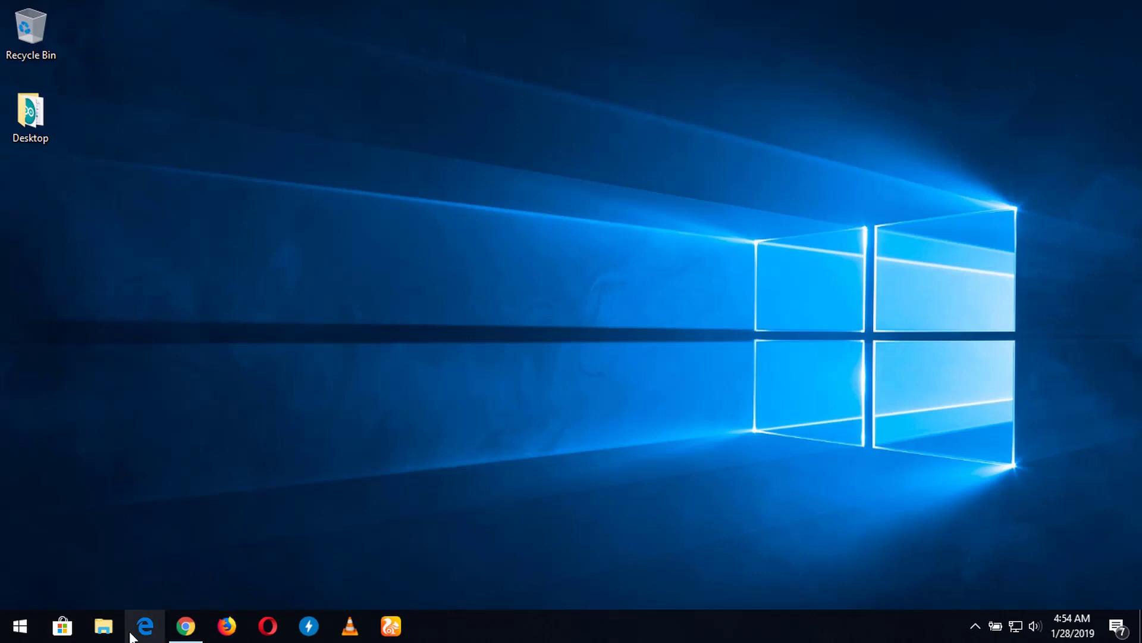
left_click(112, 628)
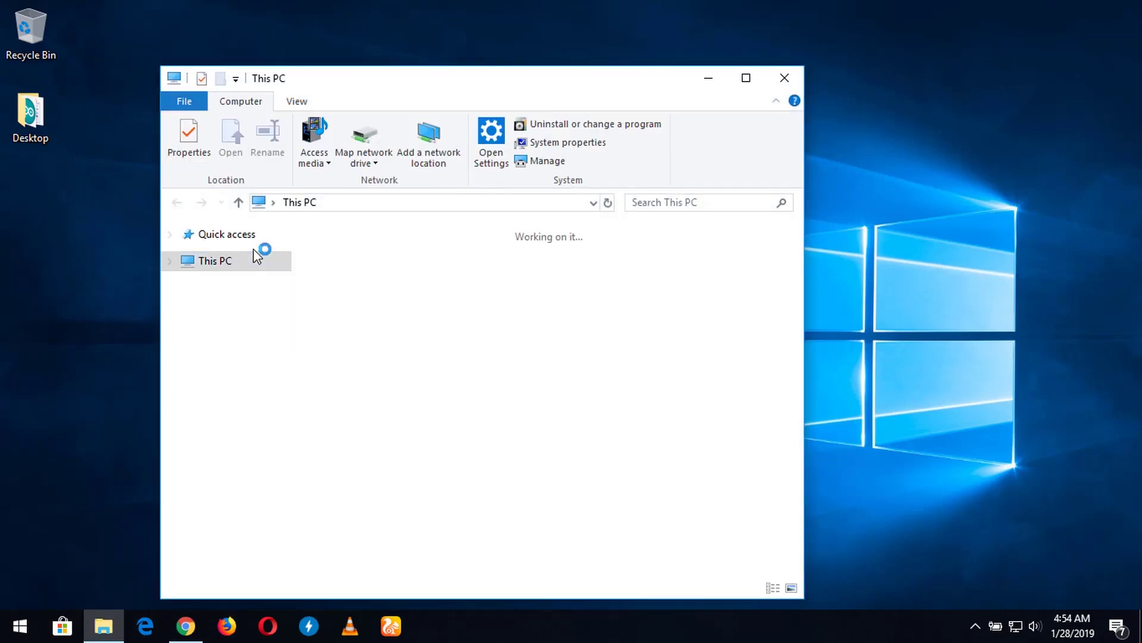
left_click(244, 515)
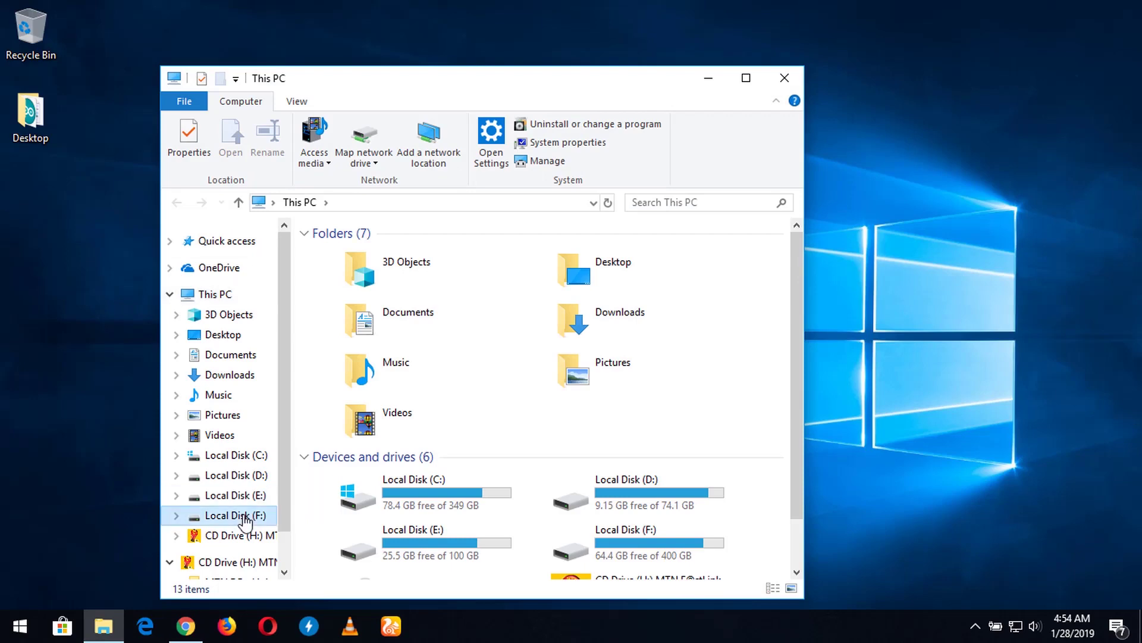
double_click(467, 308)
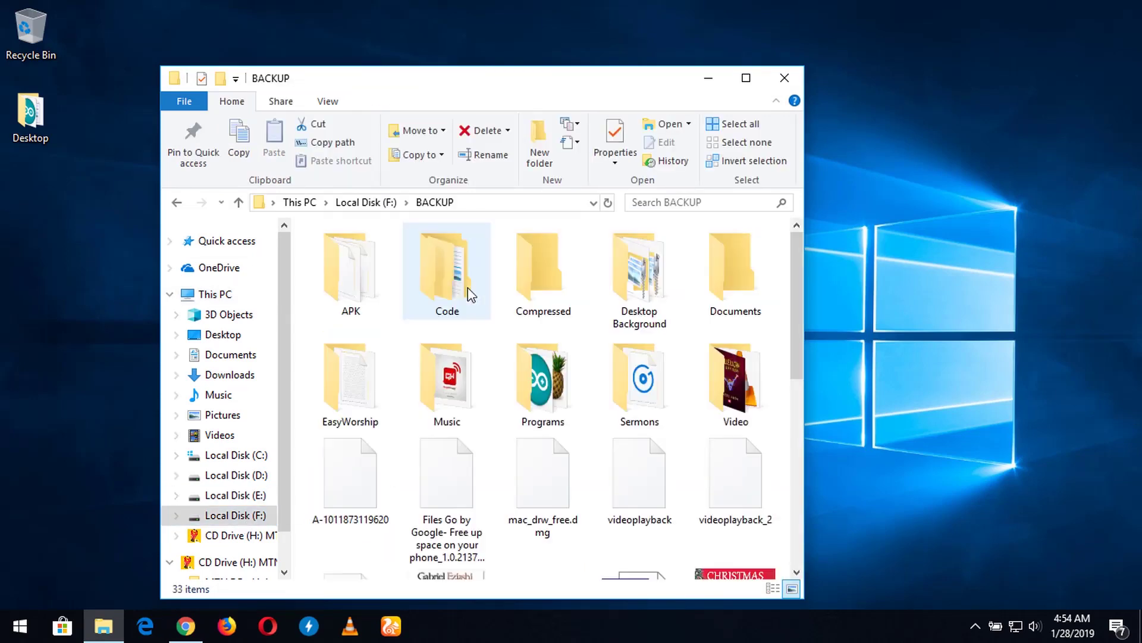
left_click(548, 305)
double_click(549, 306)
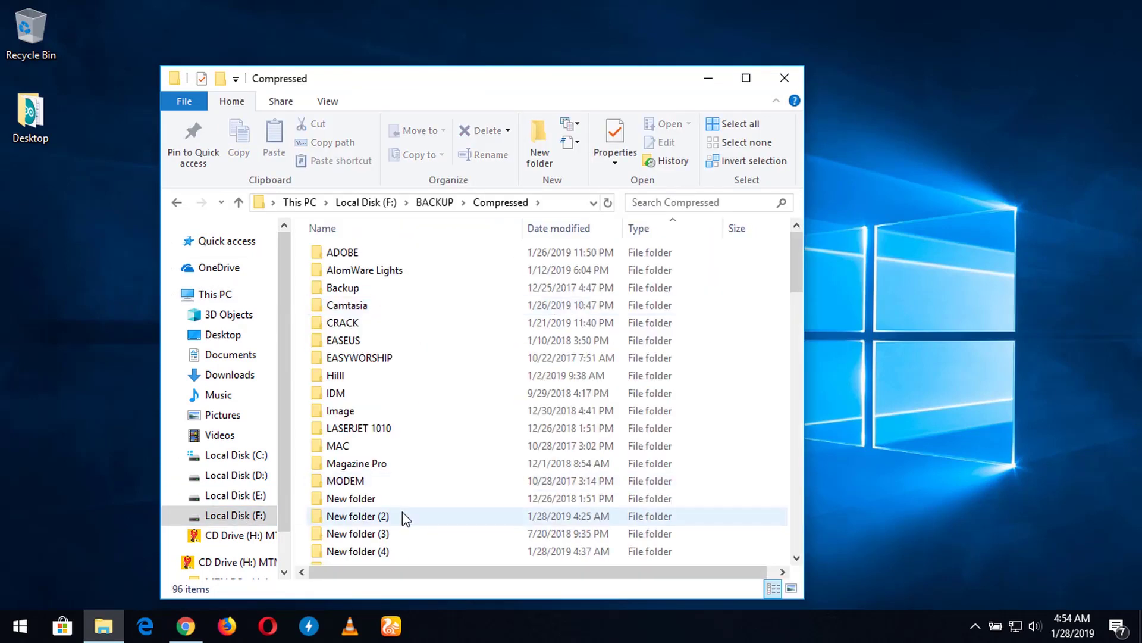
key("t")
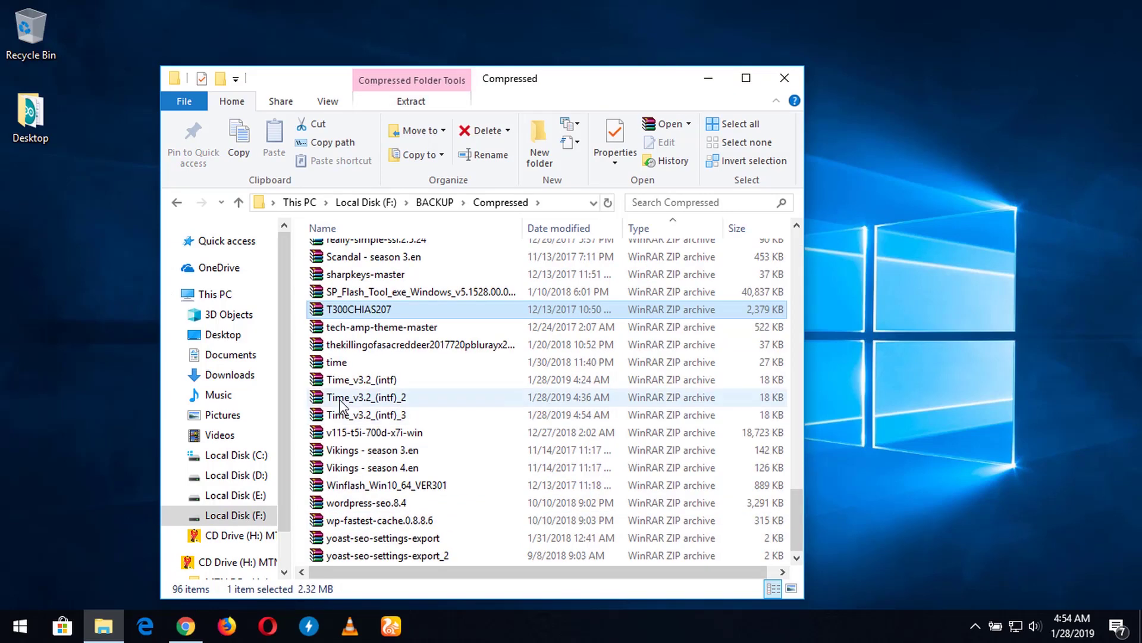
Step: Copy Time_v3.2_(intf)_3.zip into a newly created New folder (5)
left_click(366, 416)
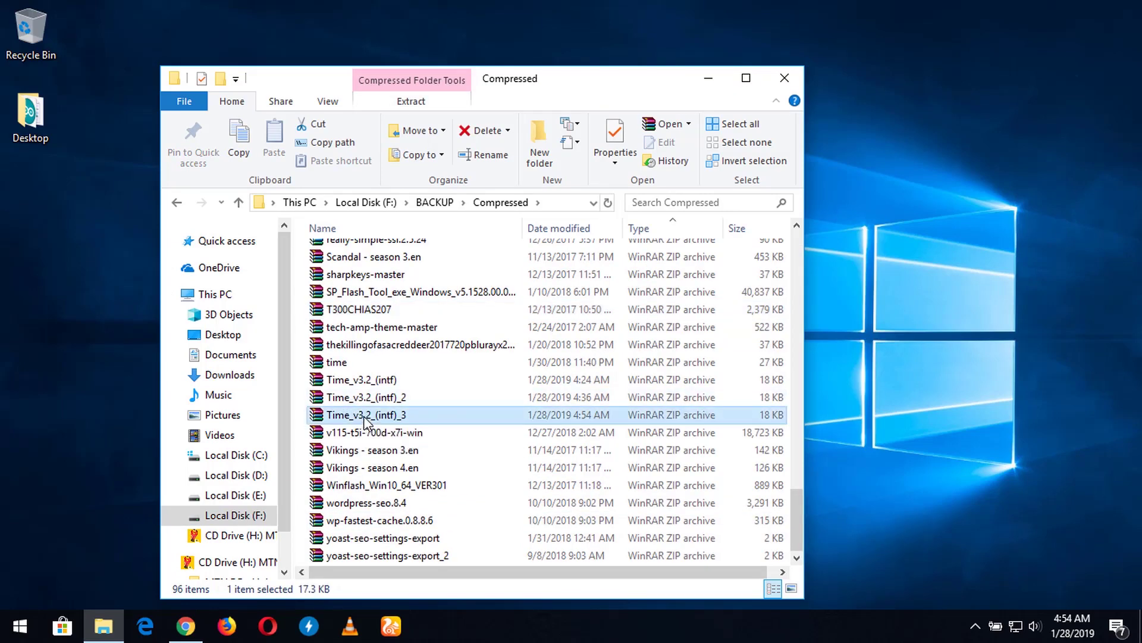
right_click(363, 416)
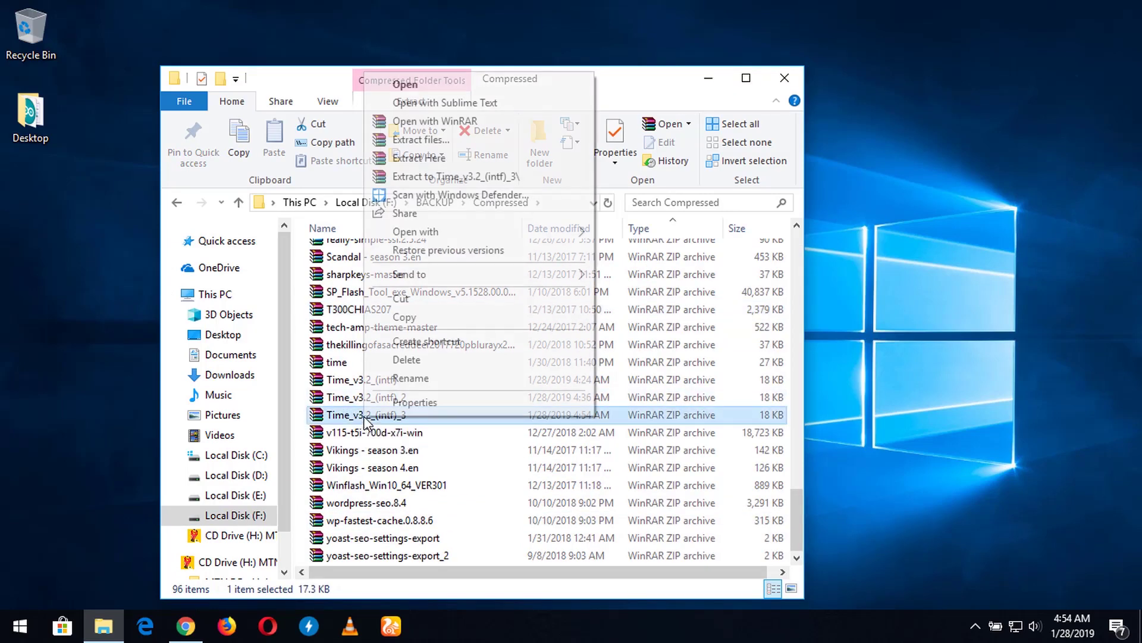
left_click(411, 318)
left_click(539, 142)
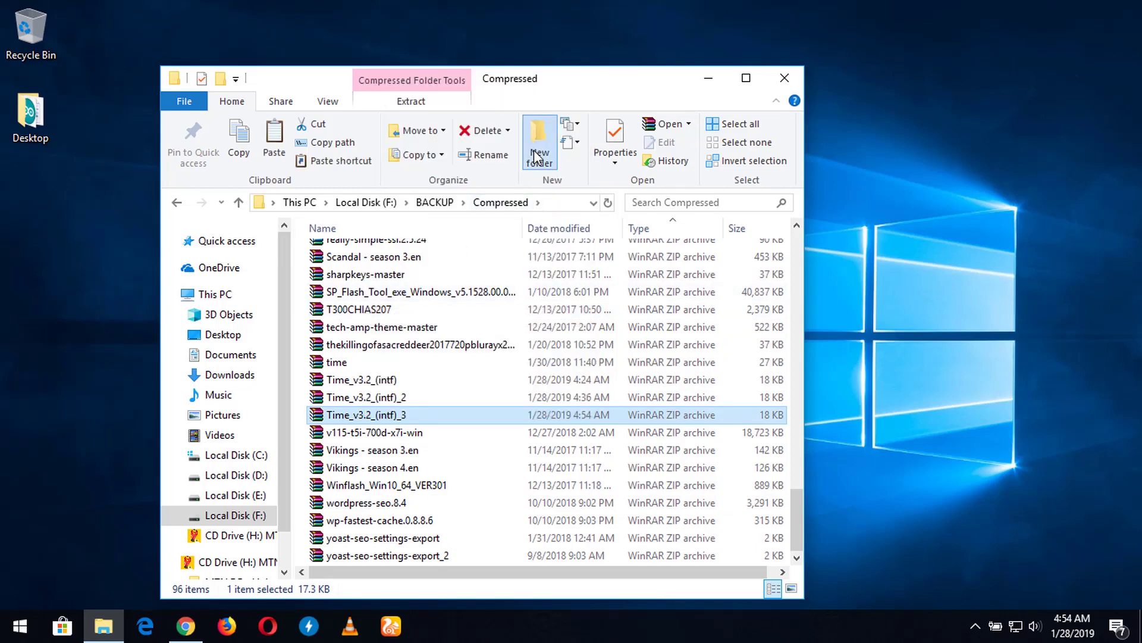
key("Return")
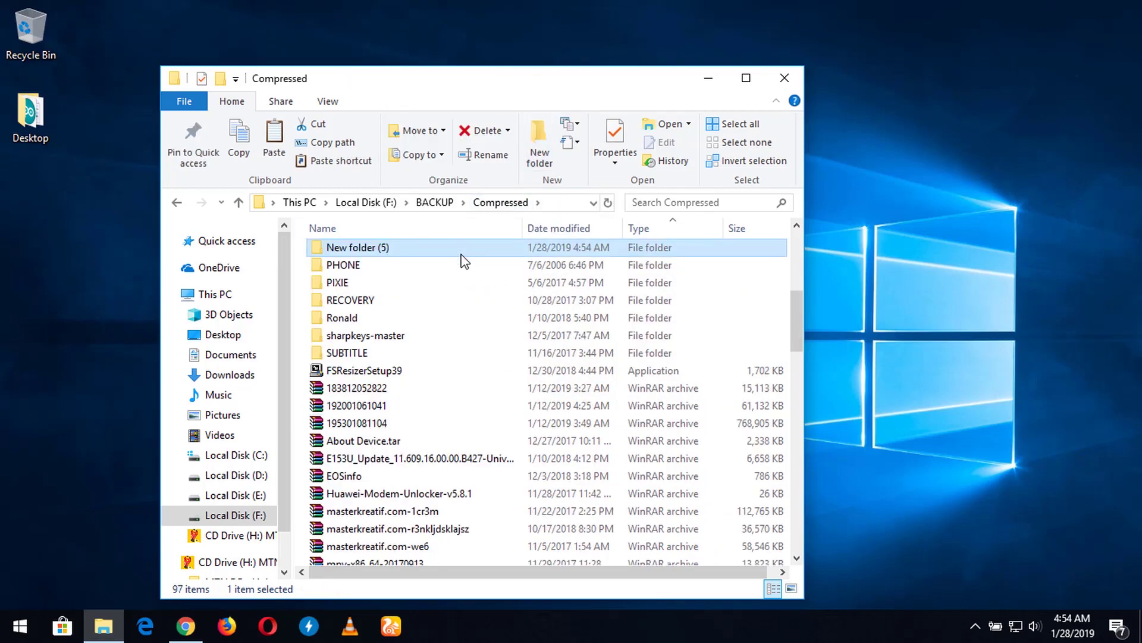
double_click(462, 253)
right_click(412, 334)
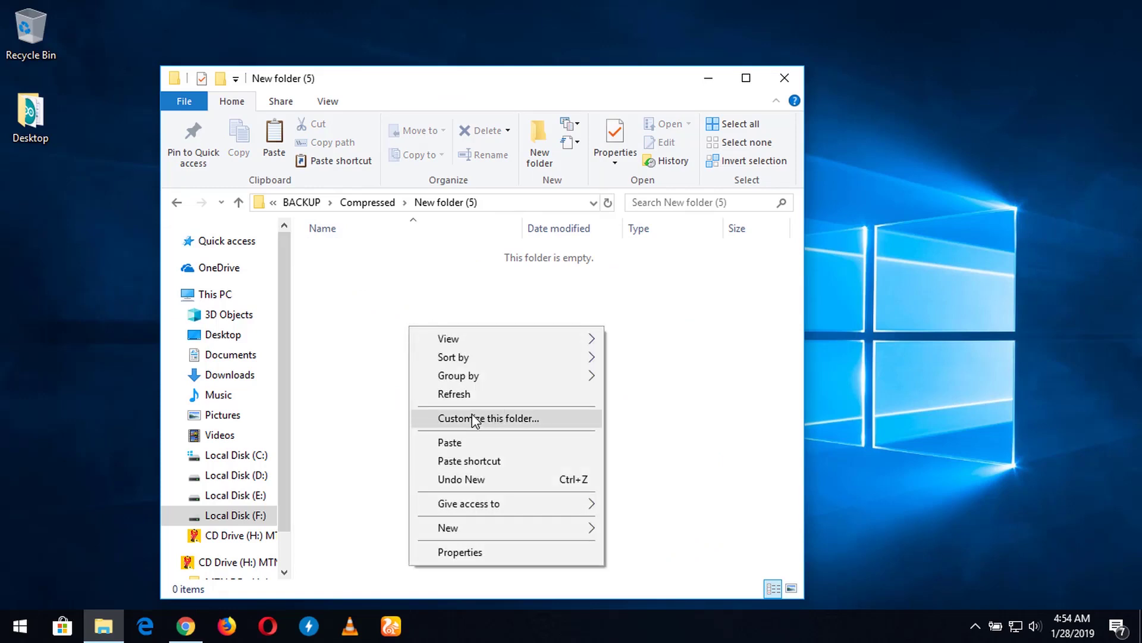
left_click(455, 442)
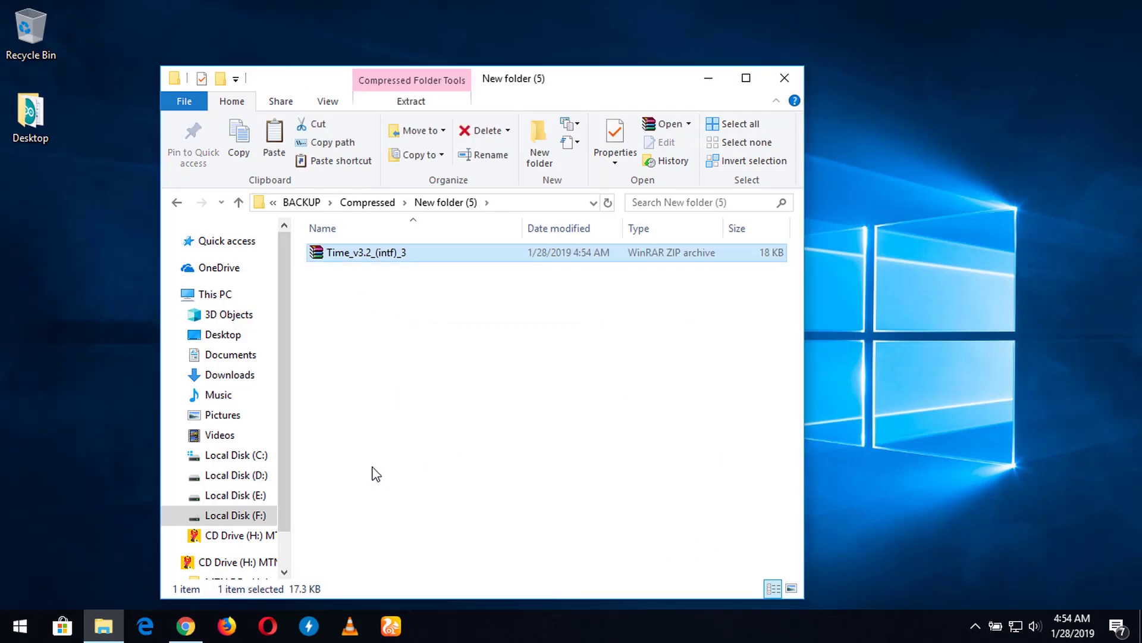
key("super+e")
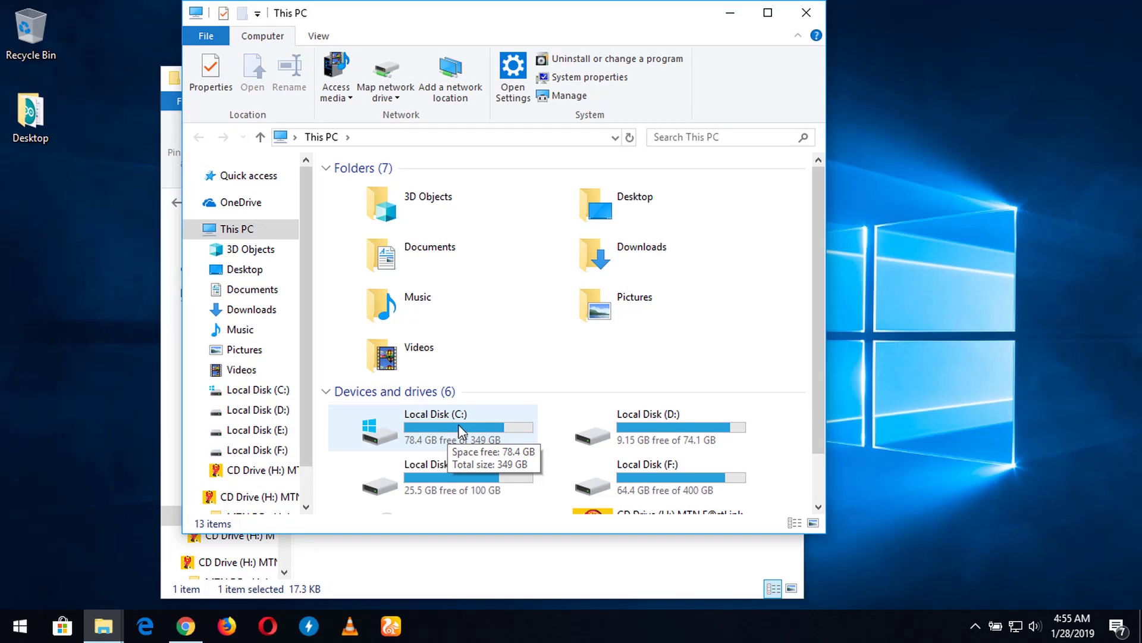
Step: Navigate Local Disk (C:) > Program Files > VideoLAN > VLC into the lua folder
double_click(458, 424)
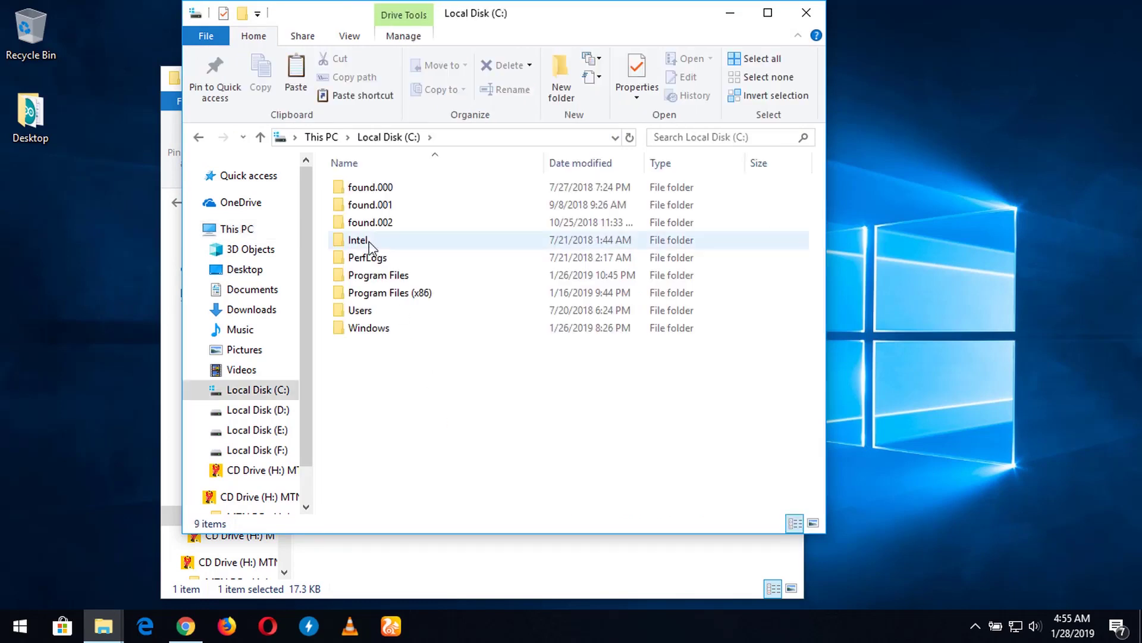
double_click(382, 276)
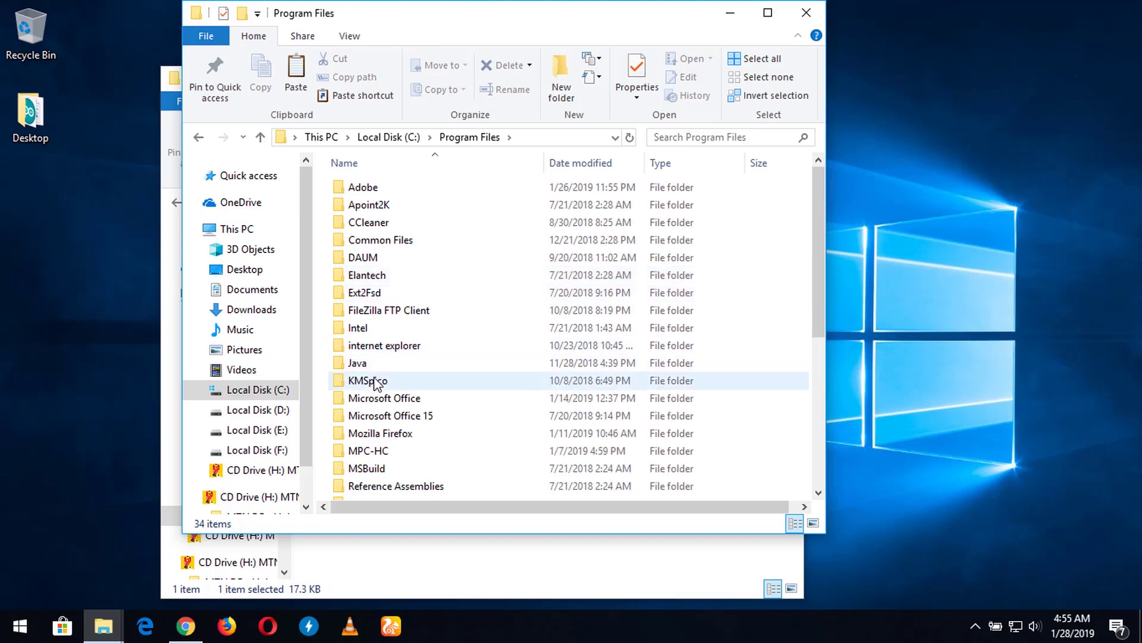
left_click(378, 381)
key("v")
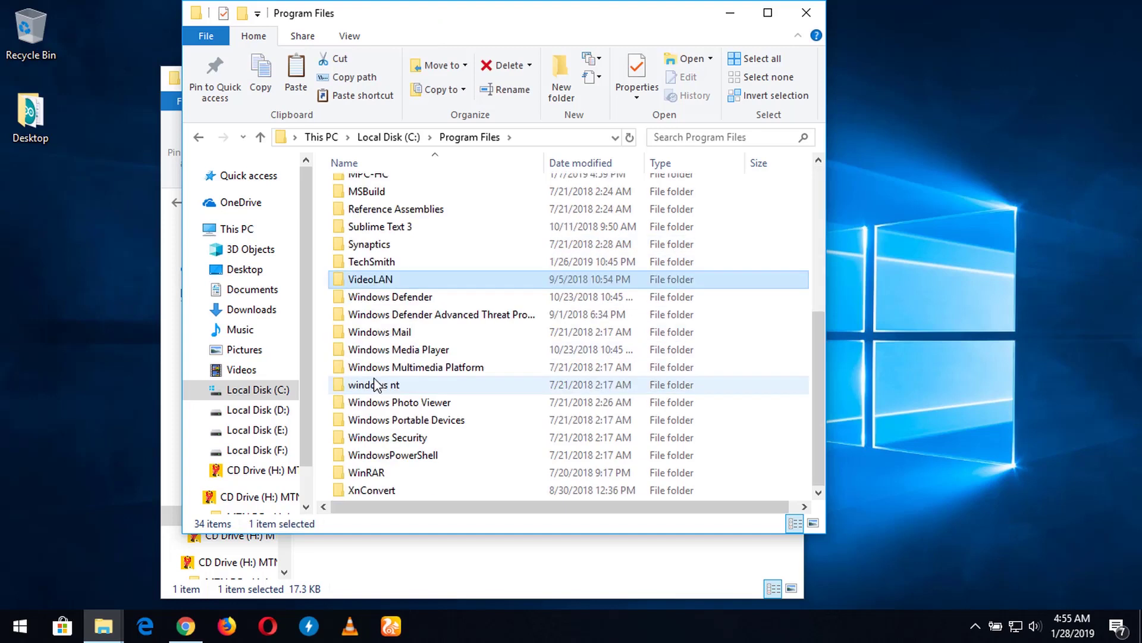
double_click(382, 280)
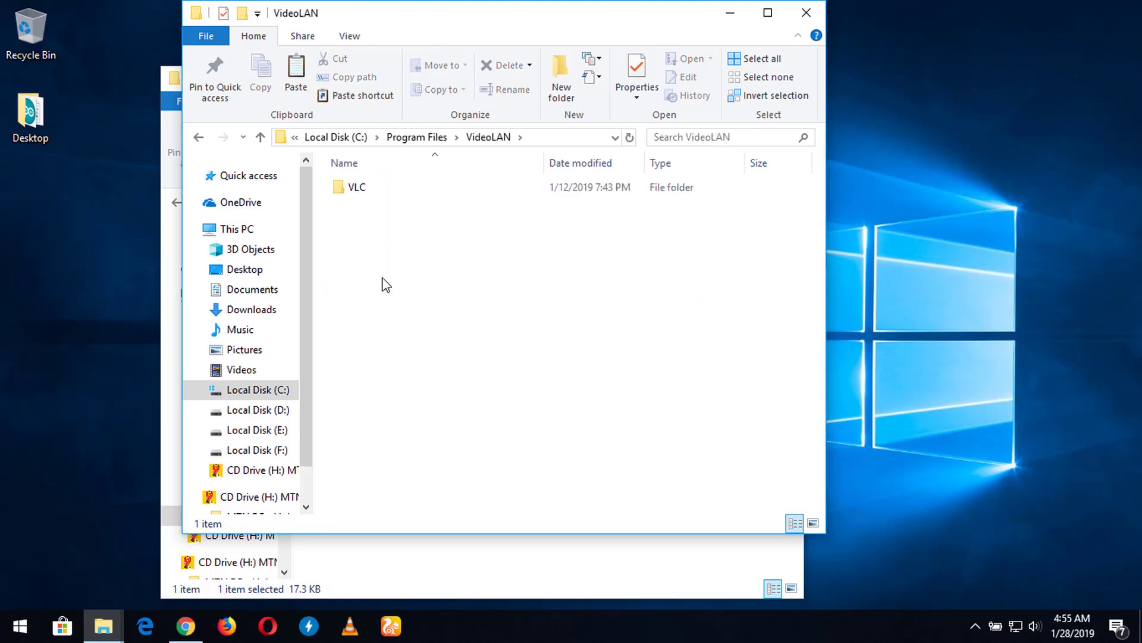
double_click(359, 187)
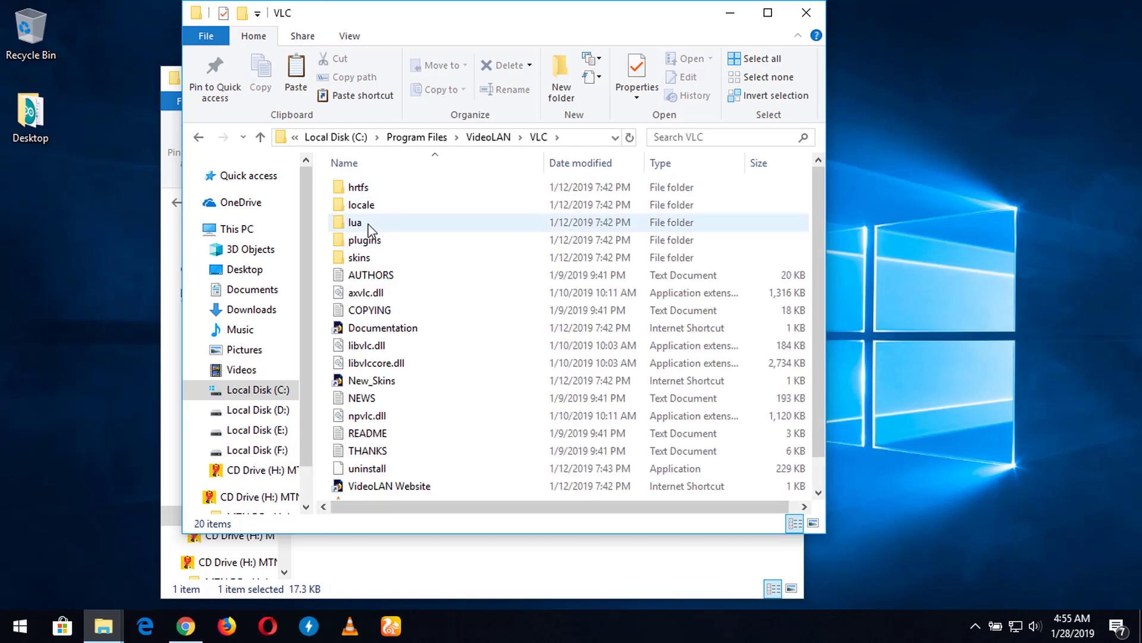
double_click(369, 226)
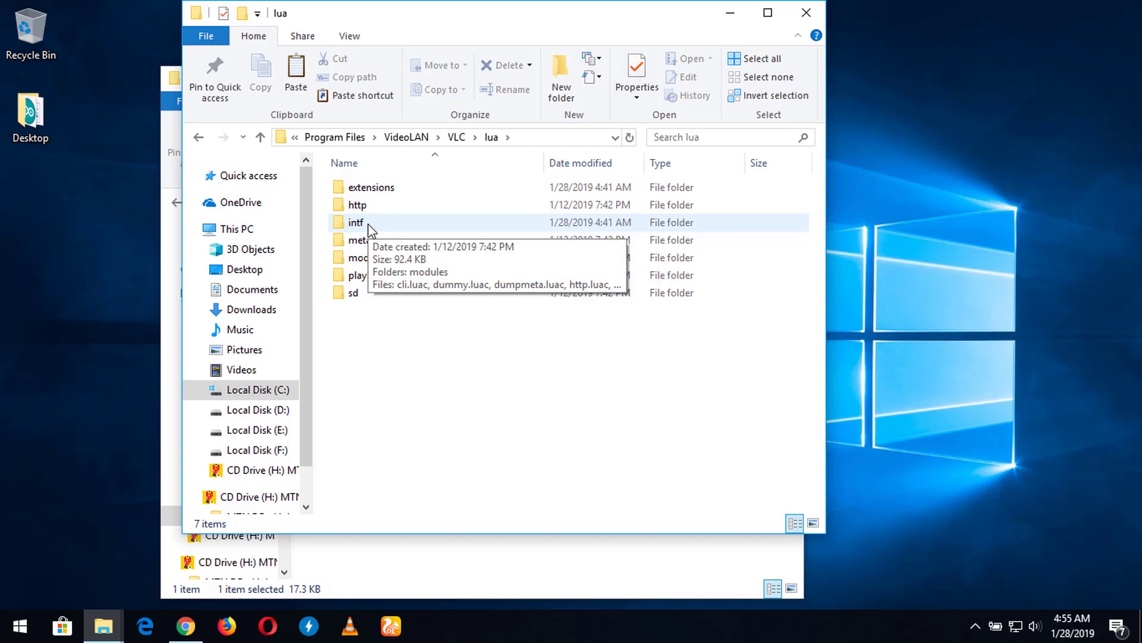
Step: Snap the lua and New folder (5) windows side by side and extract the Time_v3.2_(intf)_3 archive there
key("super+Right")
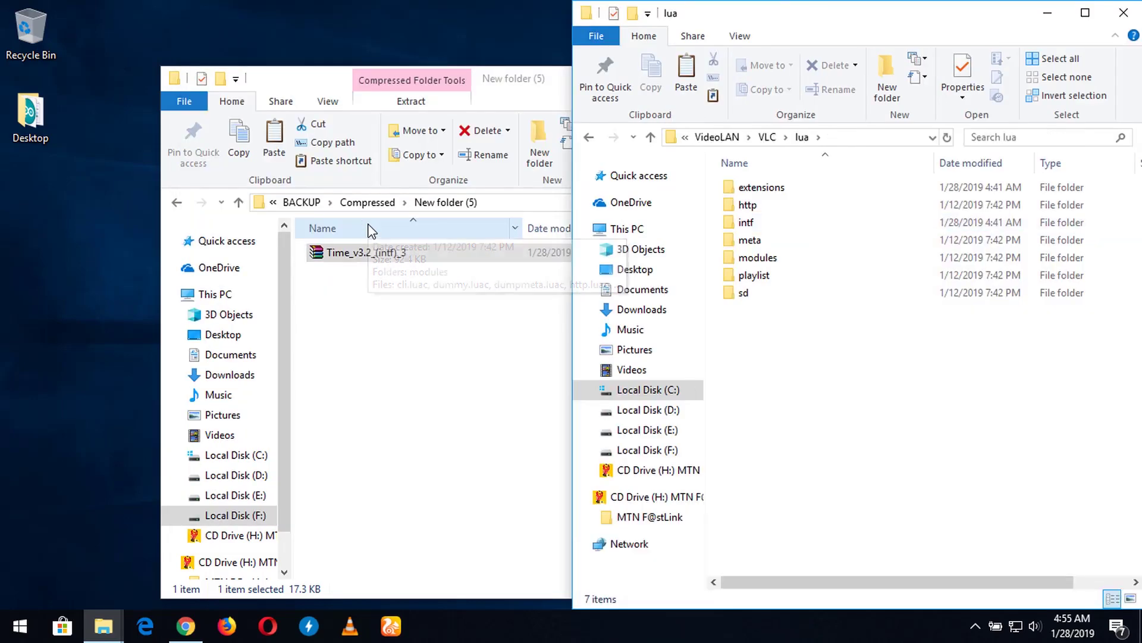
left_click(334, 220)
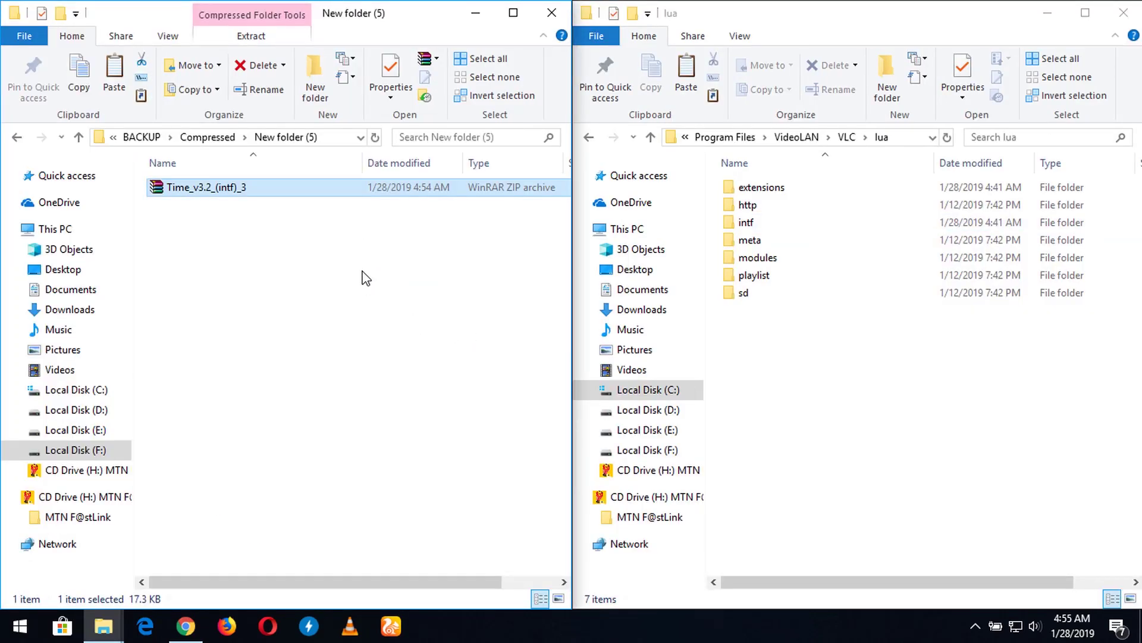
right_click(224, 195)
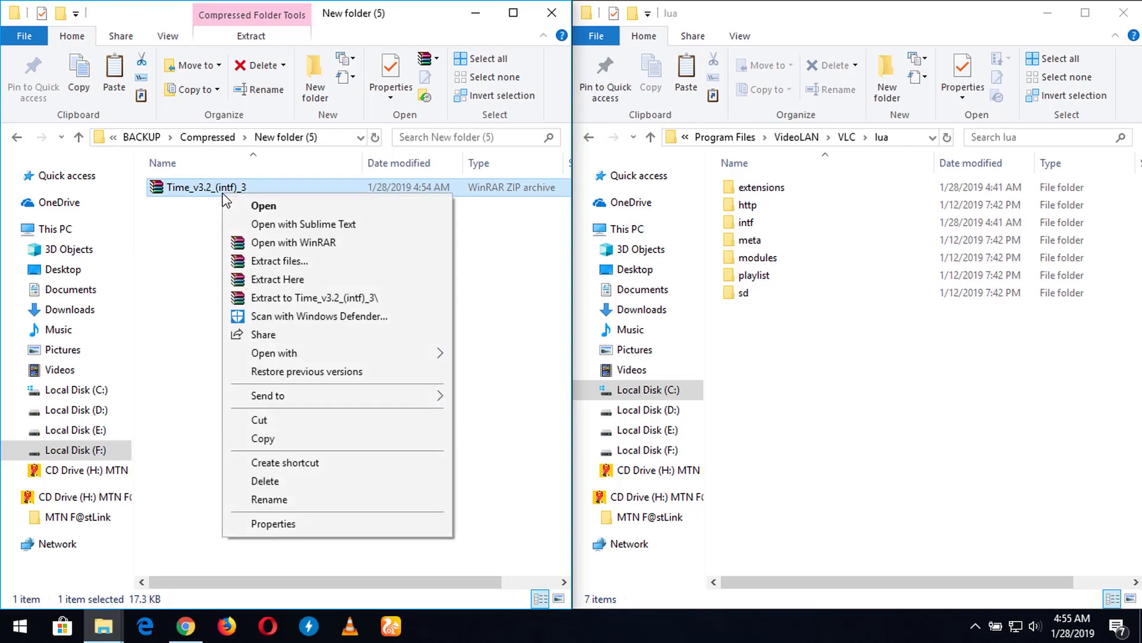
left_click(276, 280)
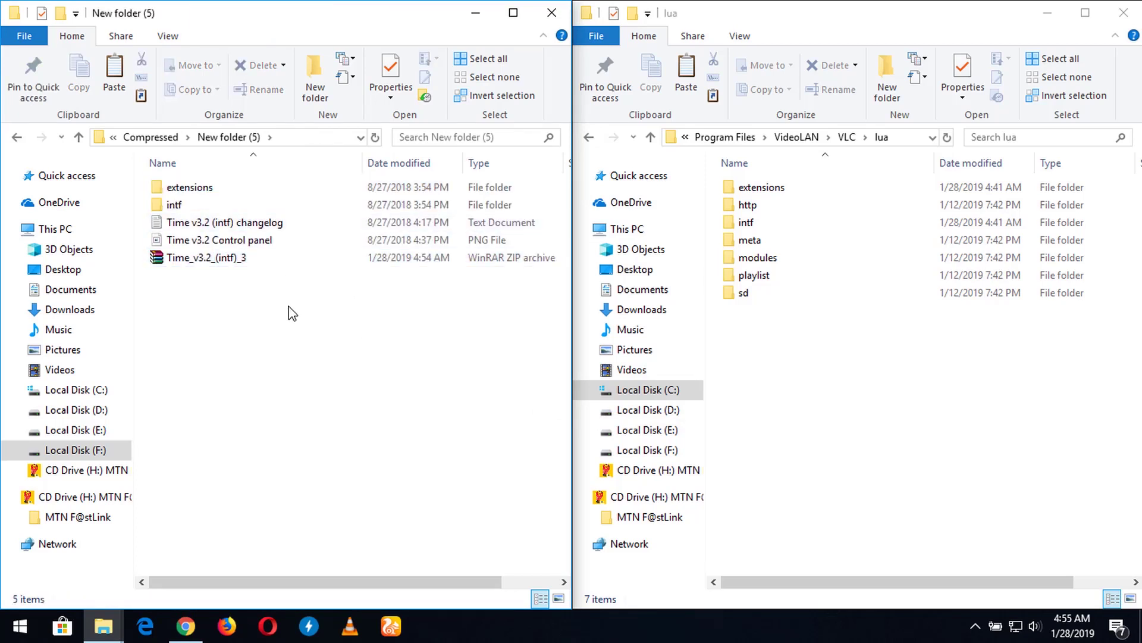
left_click(184, 187)
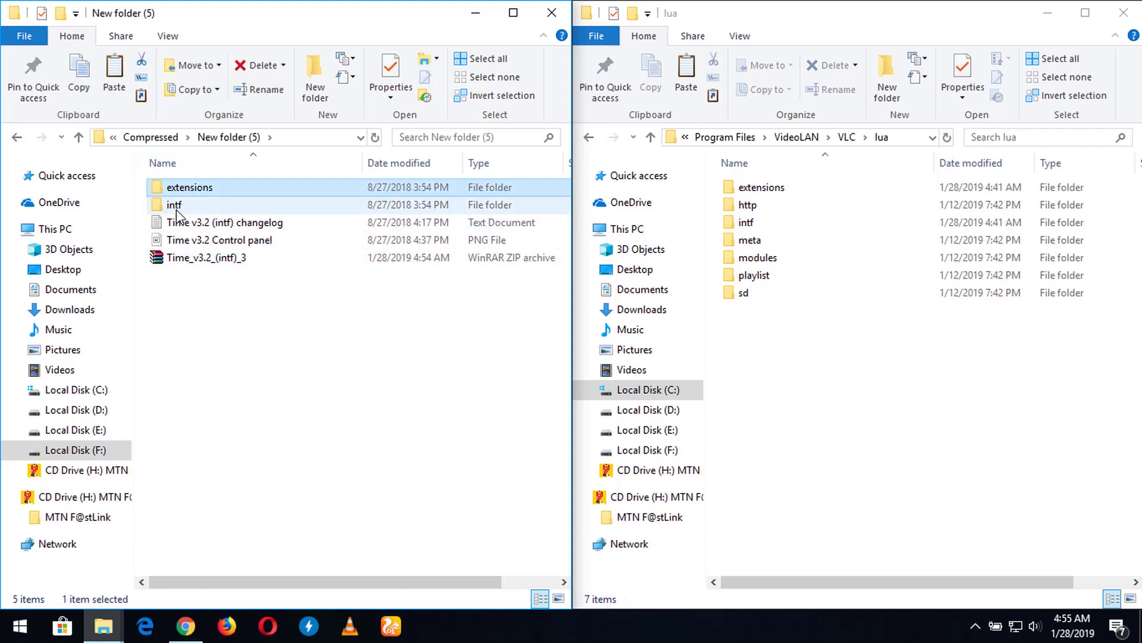
left_click(345, 392)
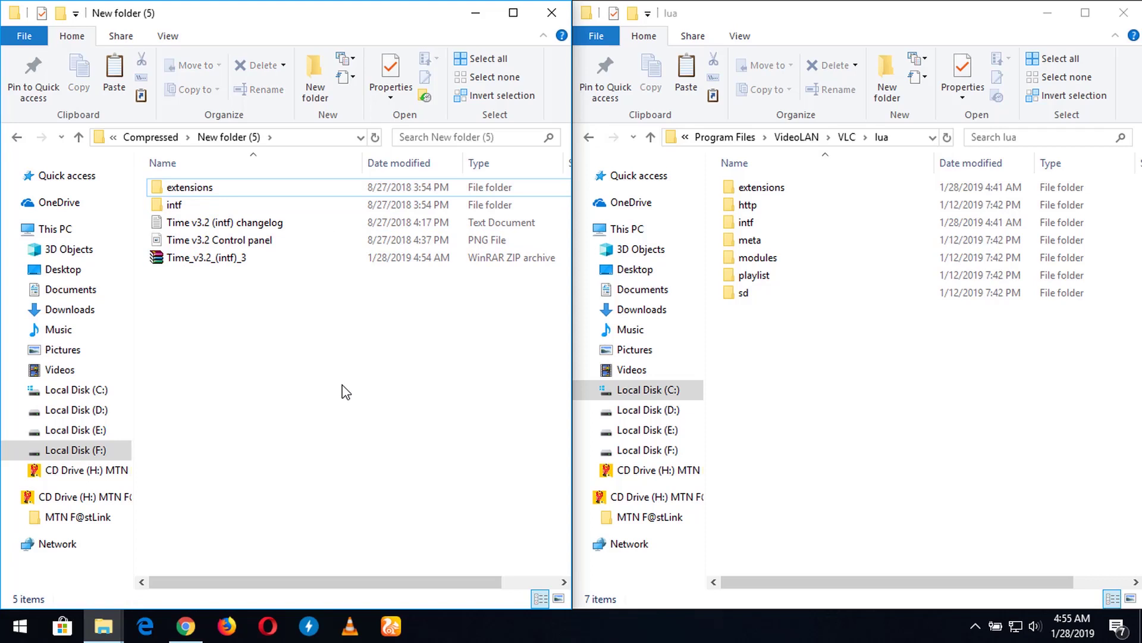
left_click(771, 24)
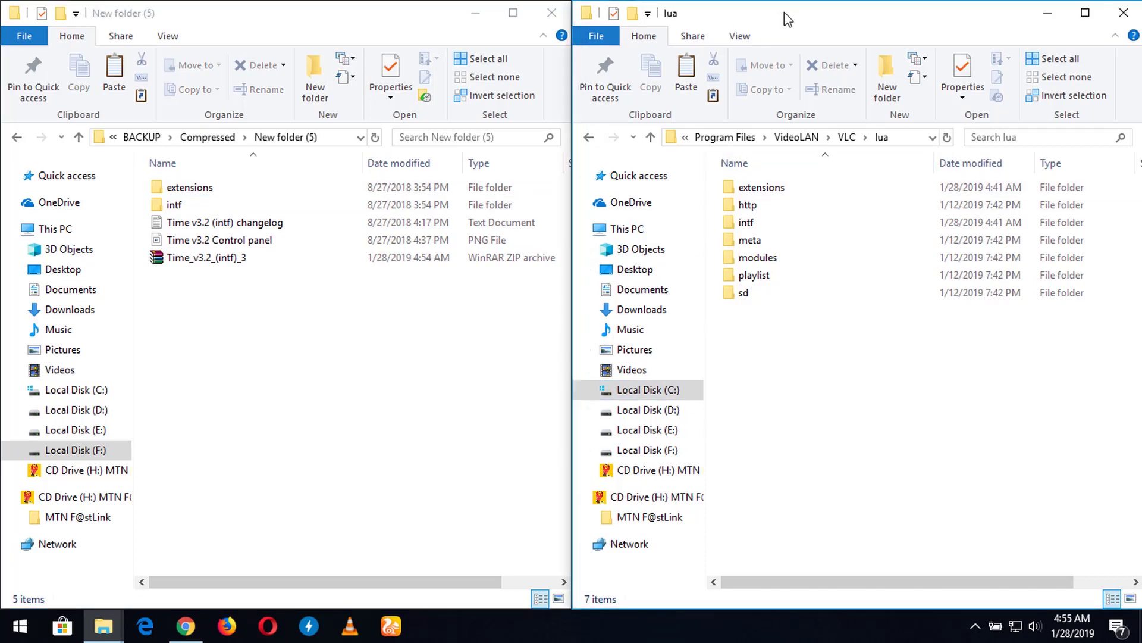
Step: Copy time_intf from the package's intf folder into VLC\lua\intf, granting administrator permission
double_click(764, 231)
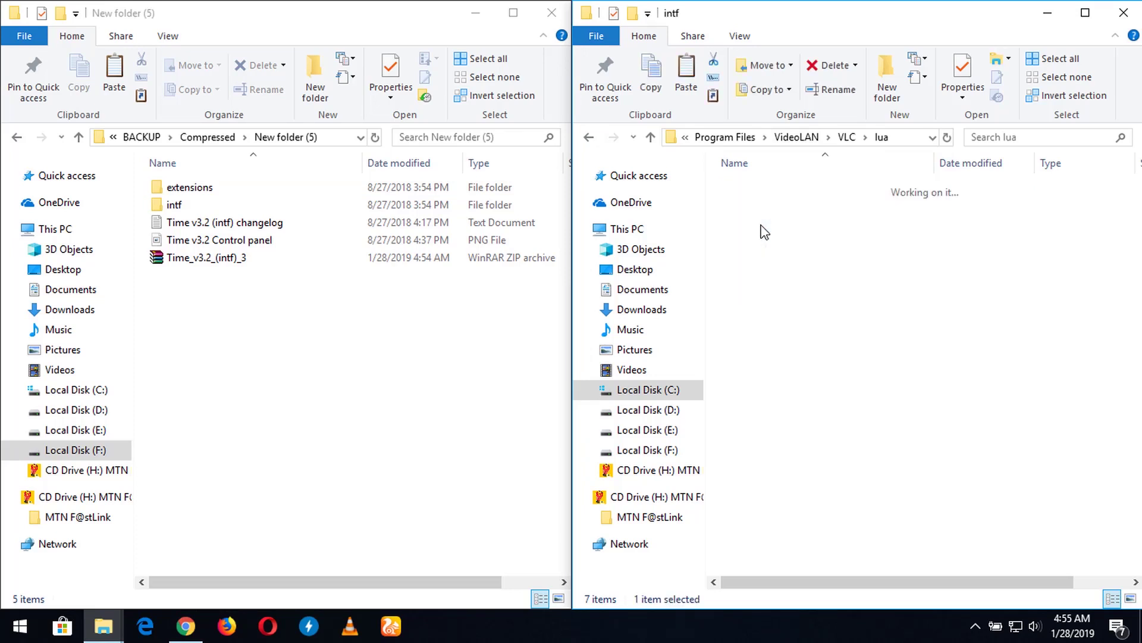
double_click(169, 204)
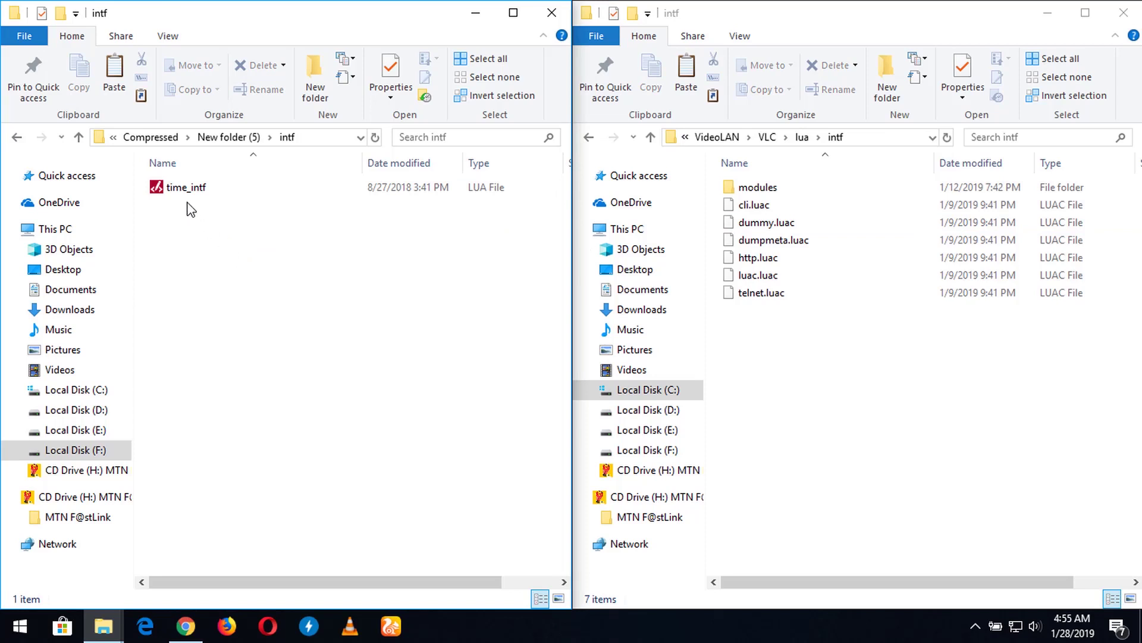
left_click(187, 189)
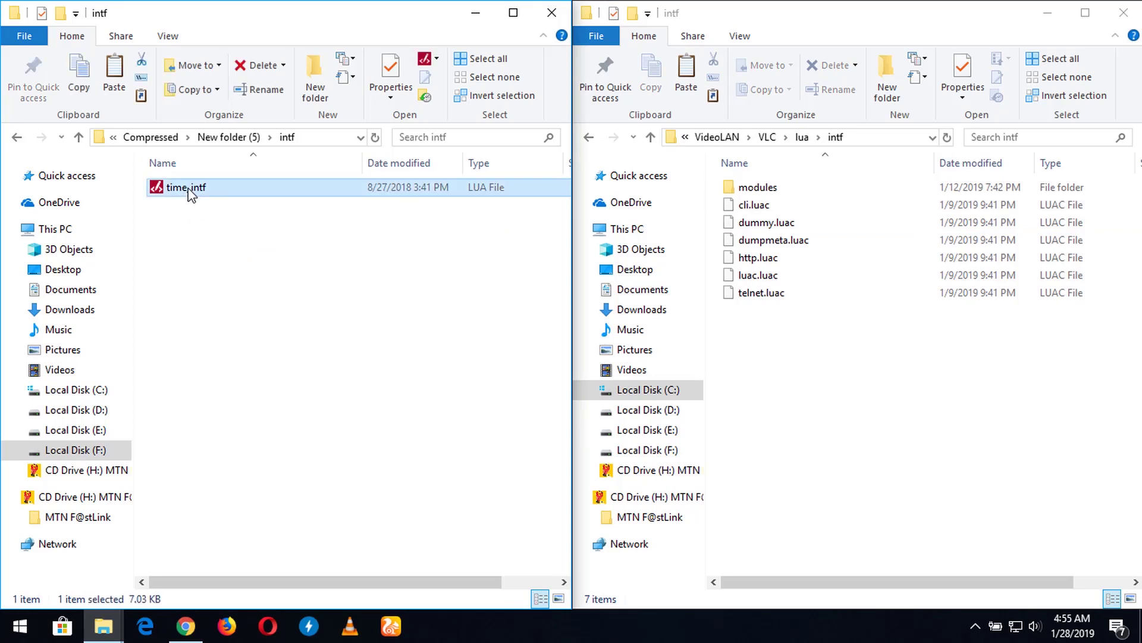
right_click(188, 189)
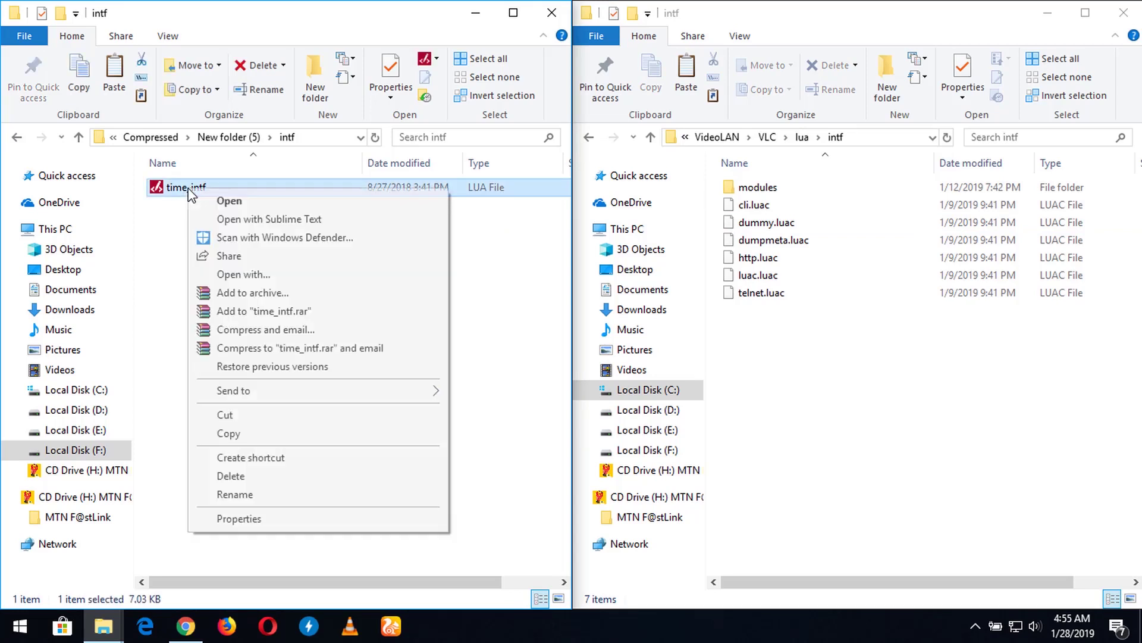
left_click(239, 433)
left_click(916, 422)
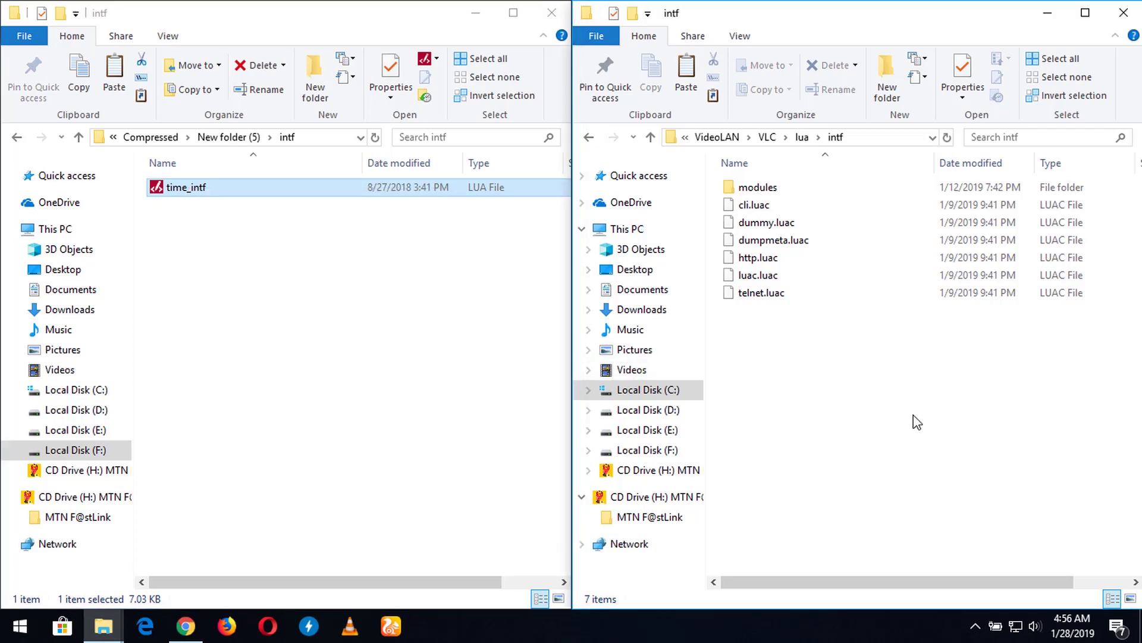
right_click(913, 415)
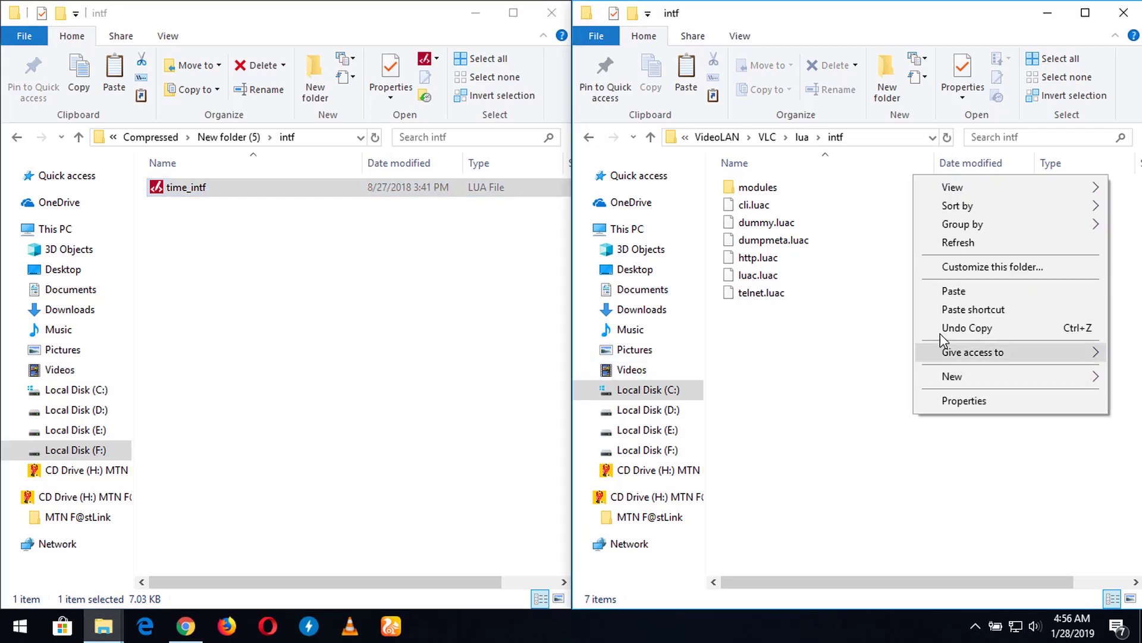
left_click(949, 292)
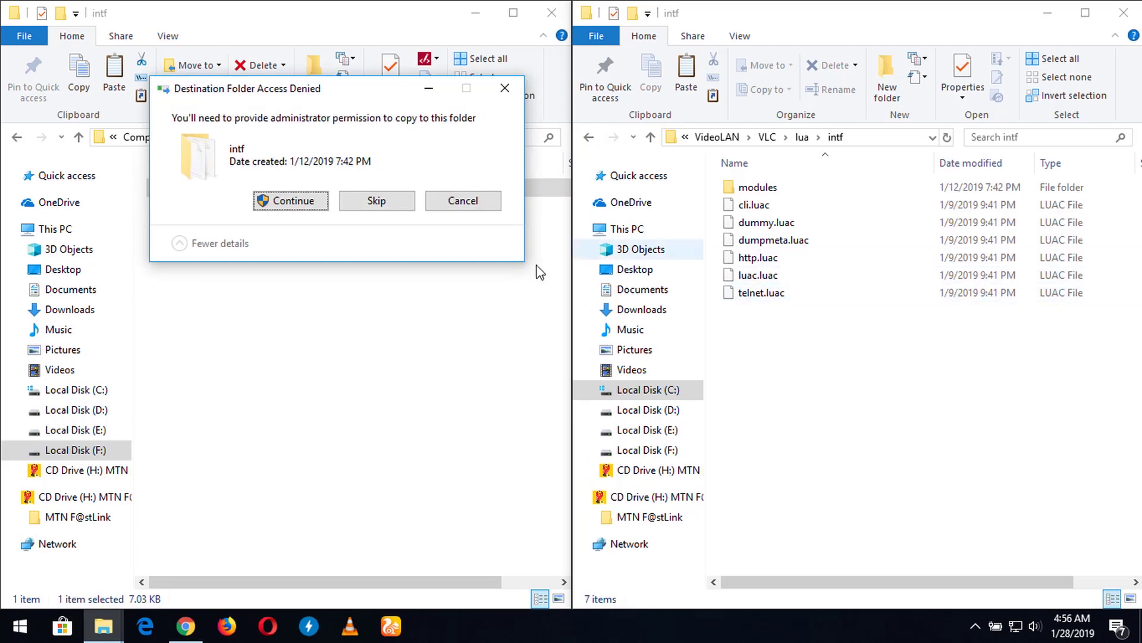
left_click(291, 203)
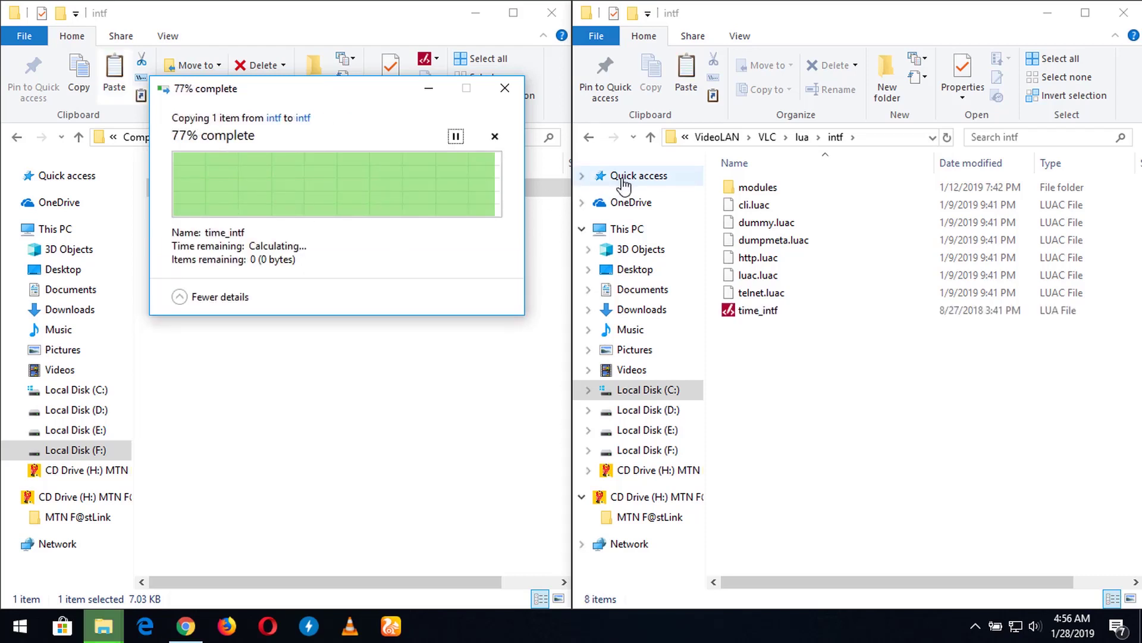
left_click(589, 138)
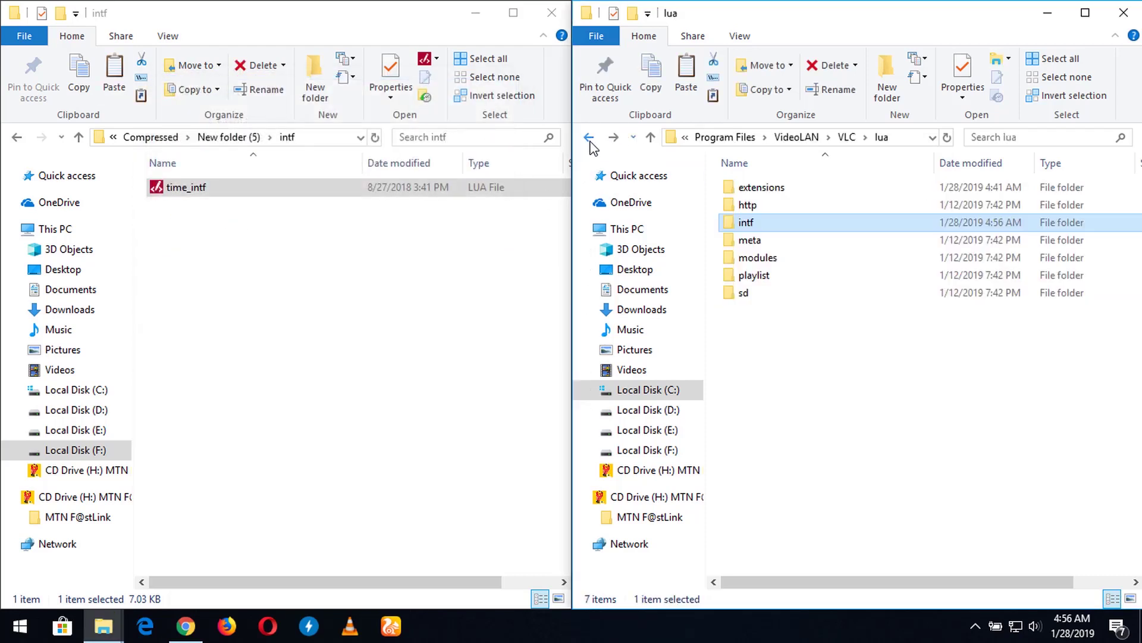
Step: Copy time_ext from the package's extensions folder into VLC\lua\extensions, granting administrator permission
left_click(764, 189)
double_click(764, 189)
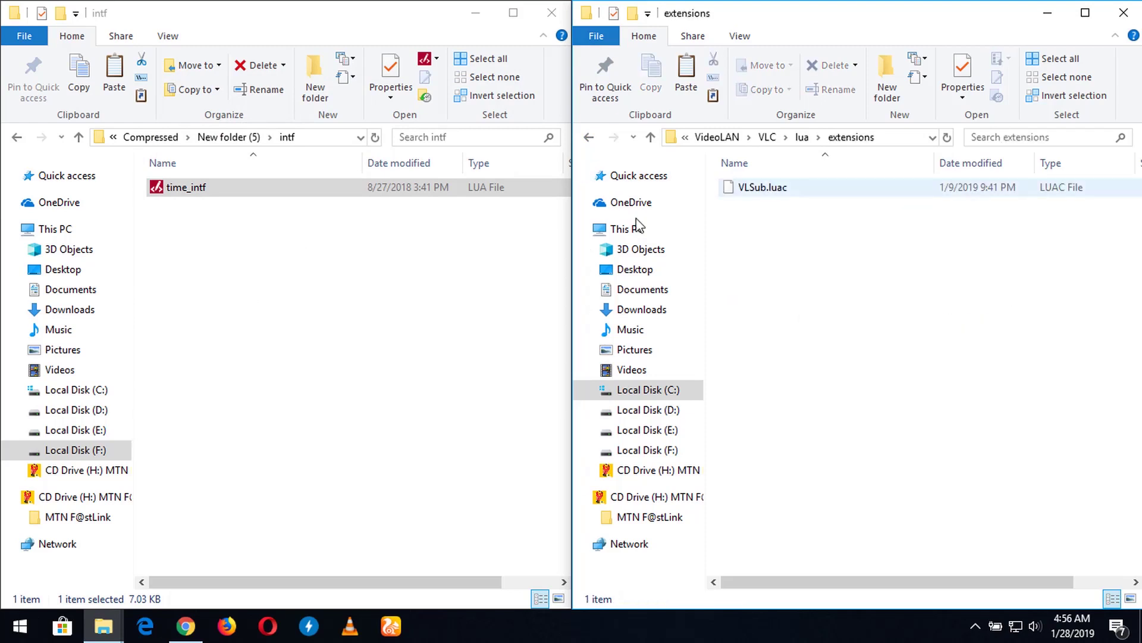
left_click(21, 137)
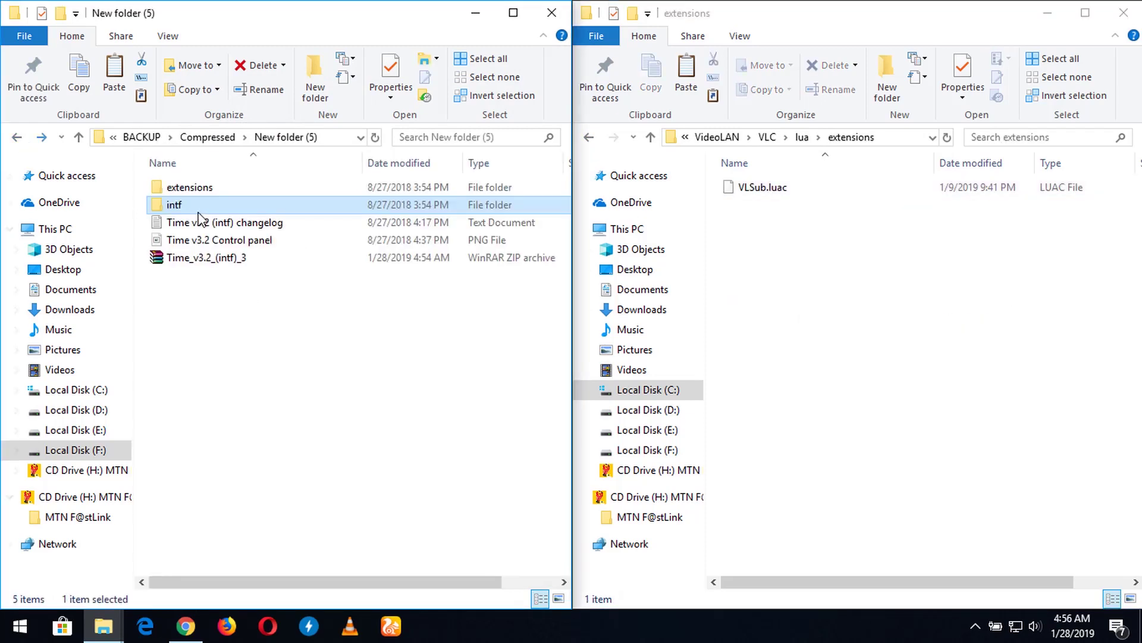
double_click(181, 189)
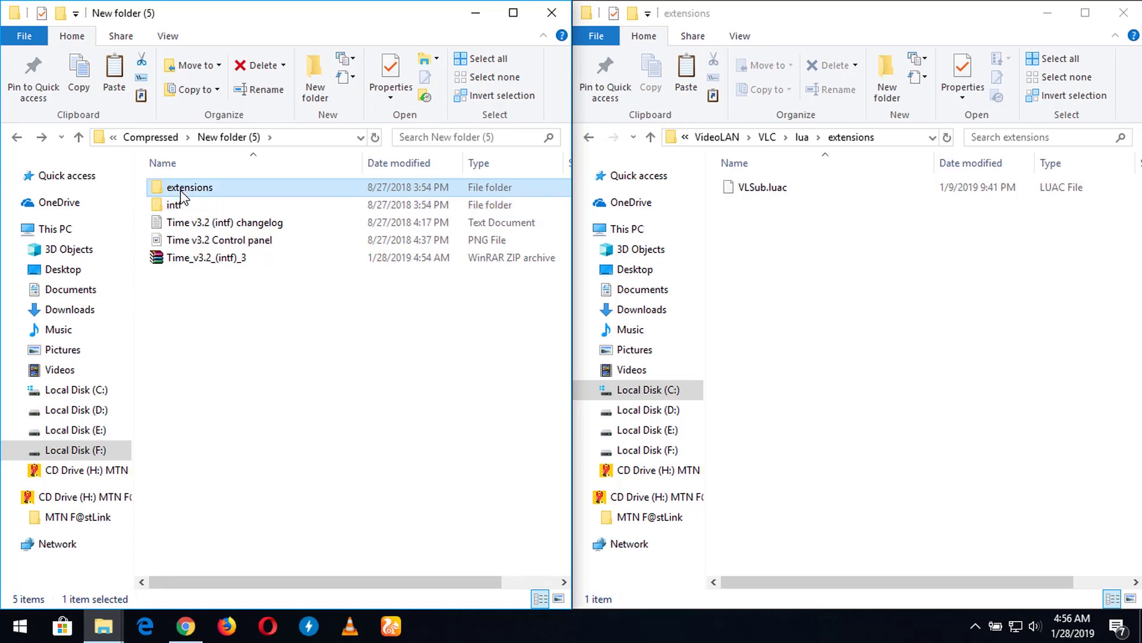
left_click(195, 190)
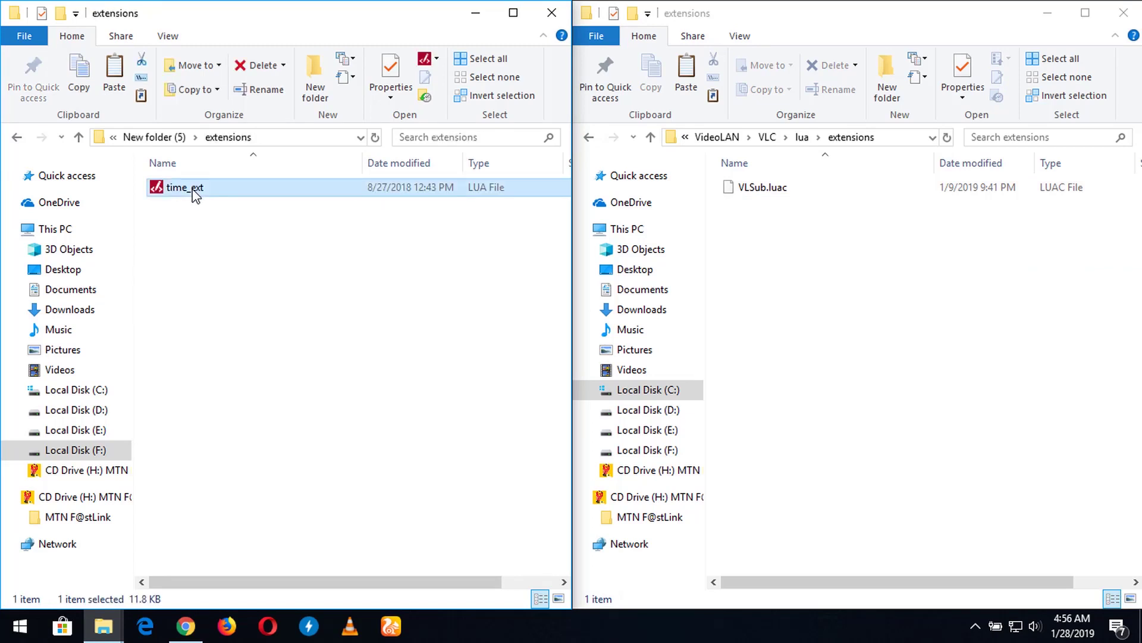
right_click(195, 196)
left_click(250, 438)
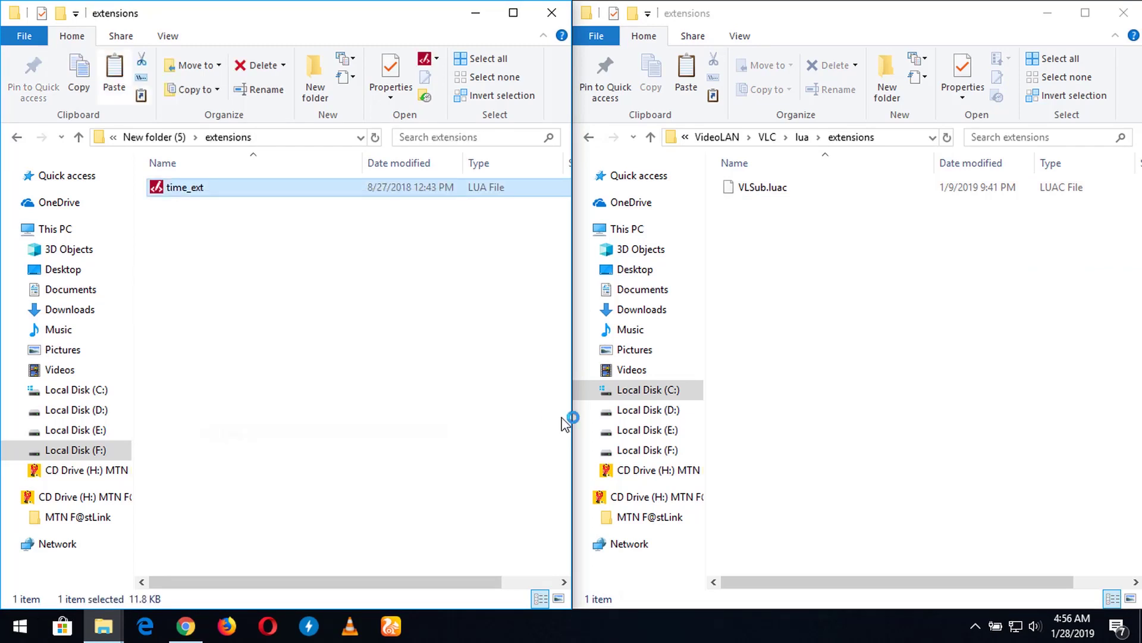
left_click(951, 401)
right_click(951, 399)
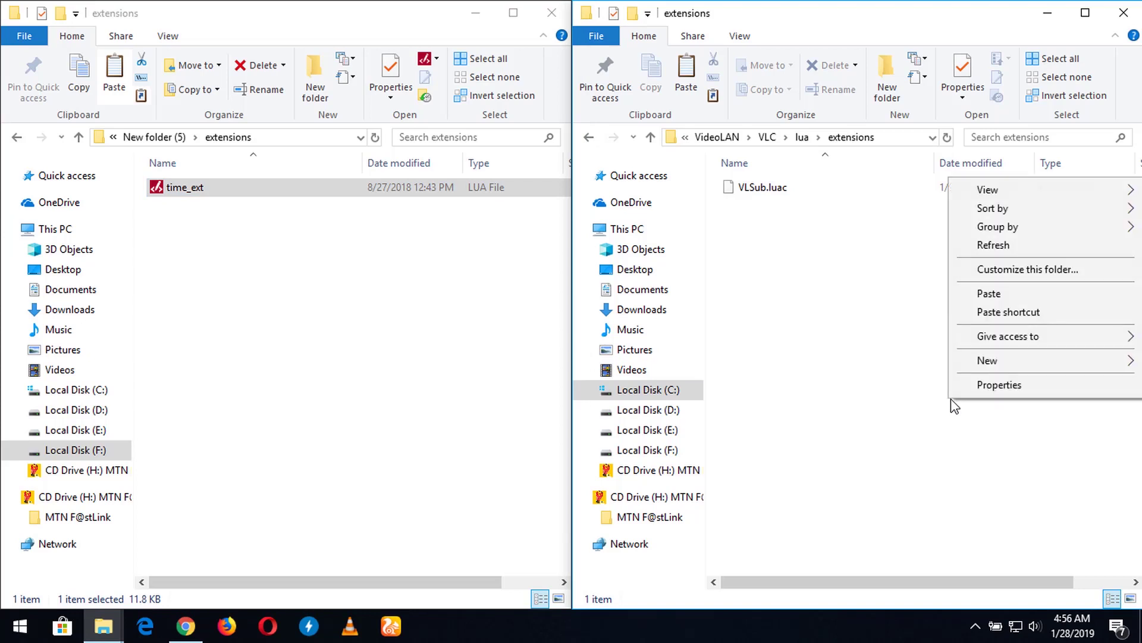
left_click(989, 294)
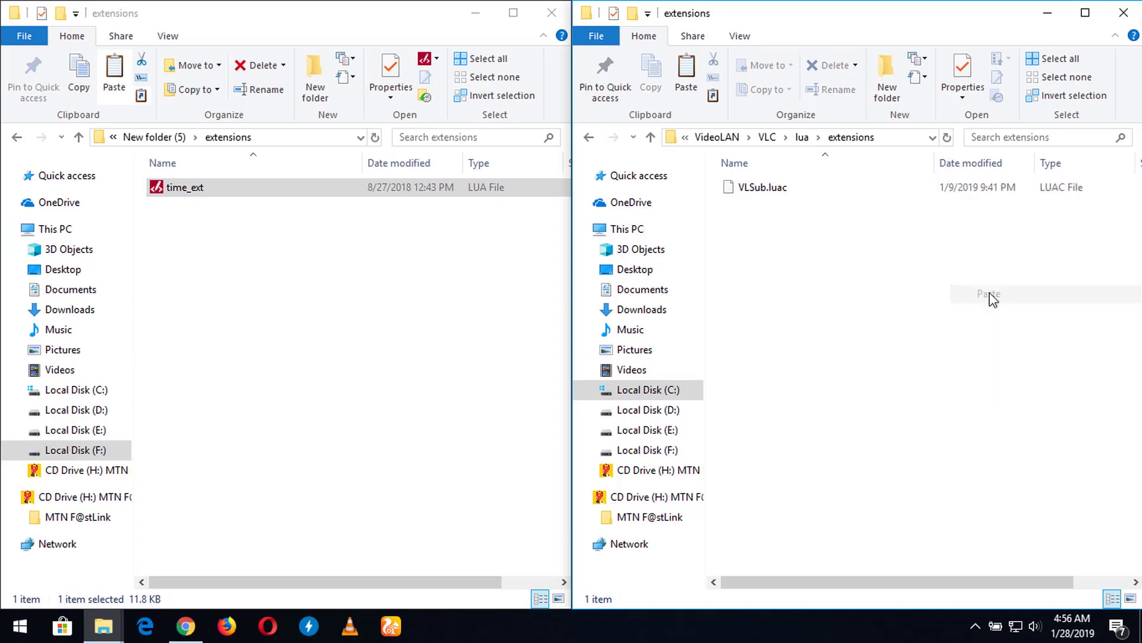
left_click(513, 204)
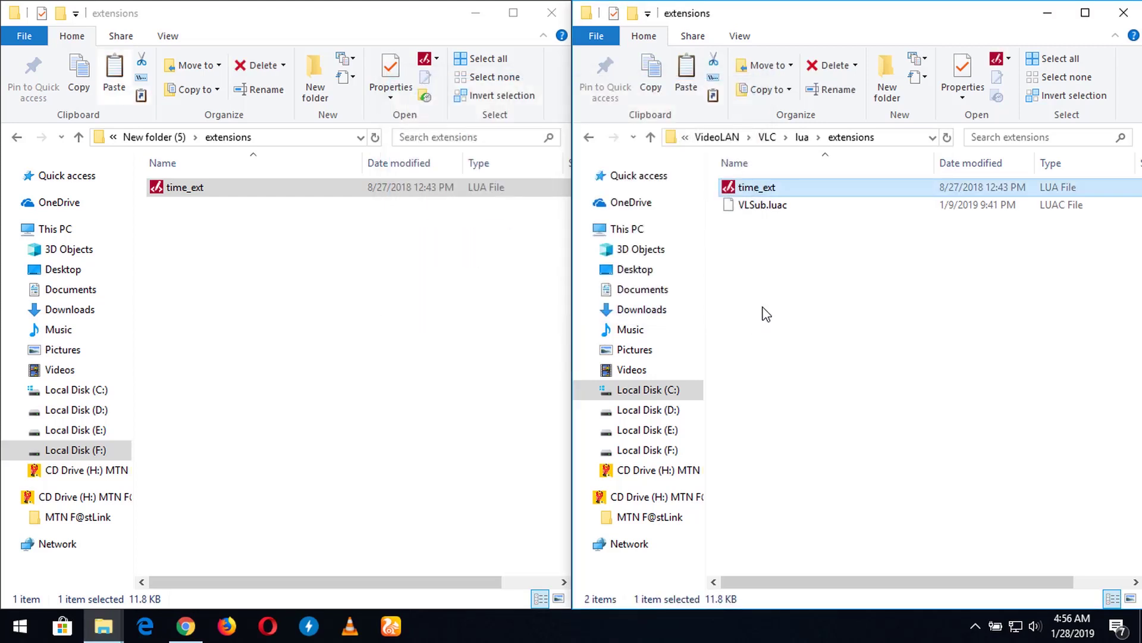
left_click(431, 274)
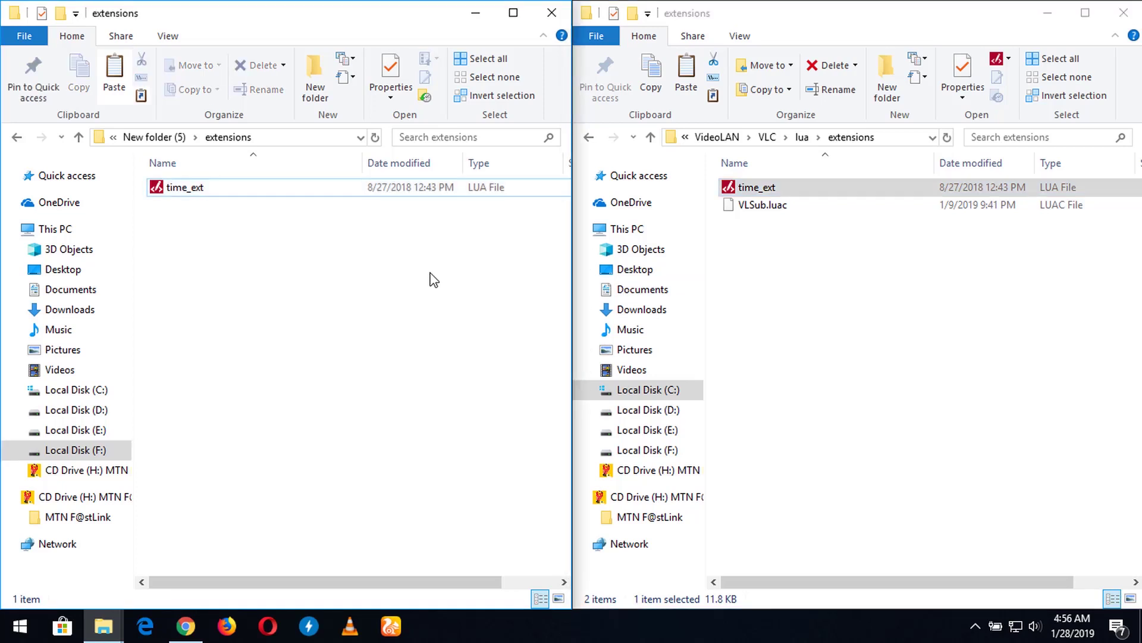
Step: Launch VLC, open the Time v3.2 (intf) window from the View menu, then close it
left_click(350, 627)
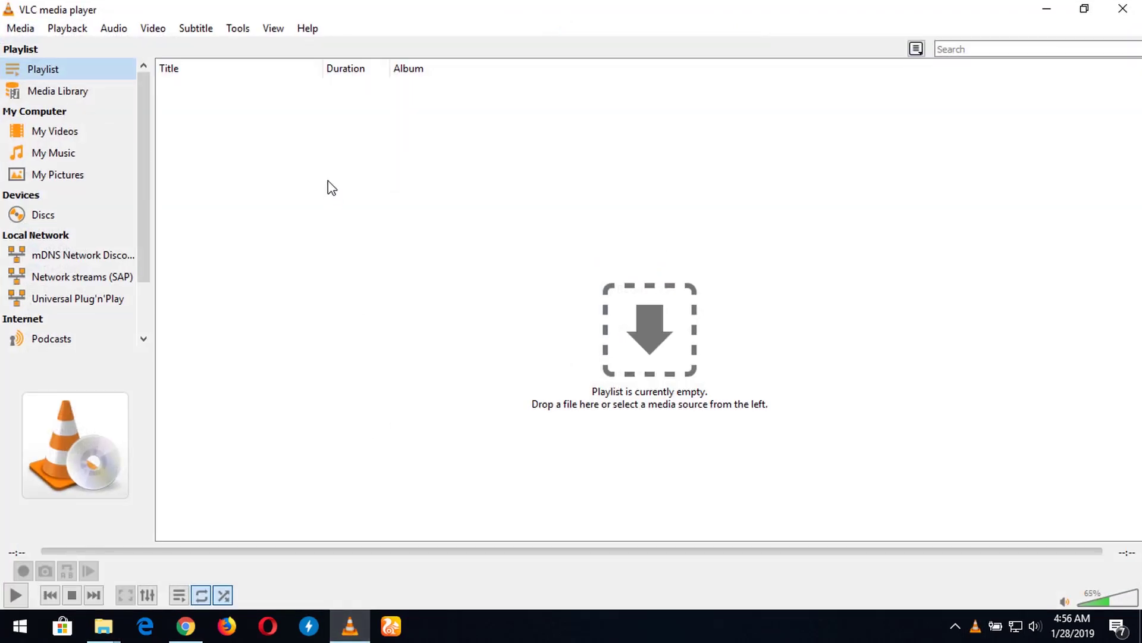
left_click(273, 30)
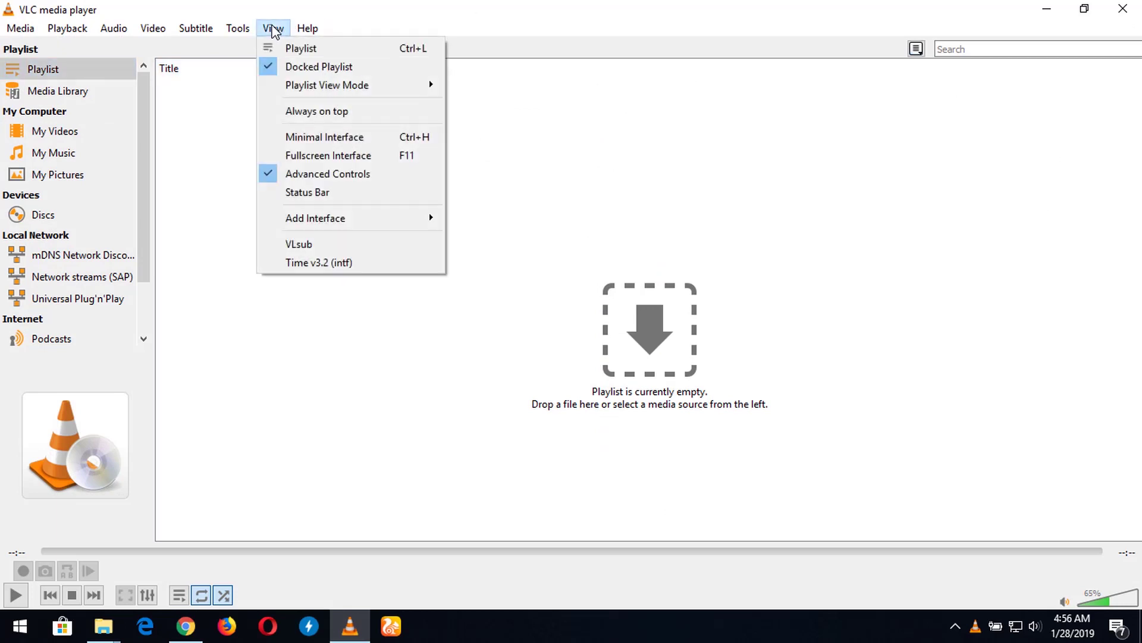
left_click(310, 264)
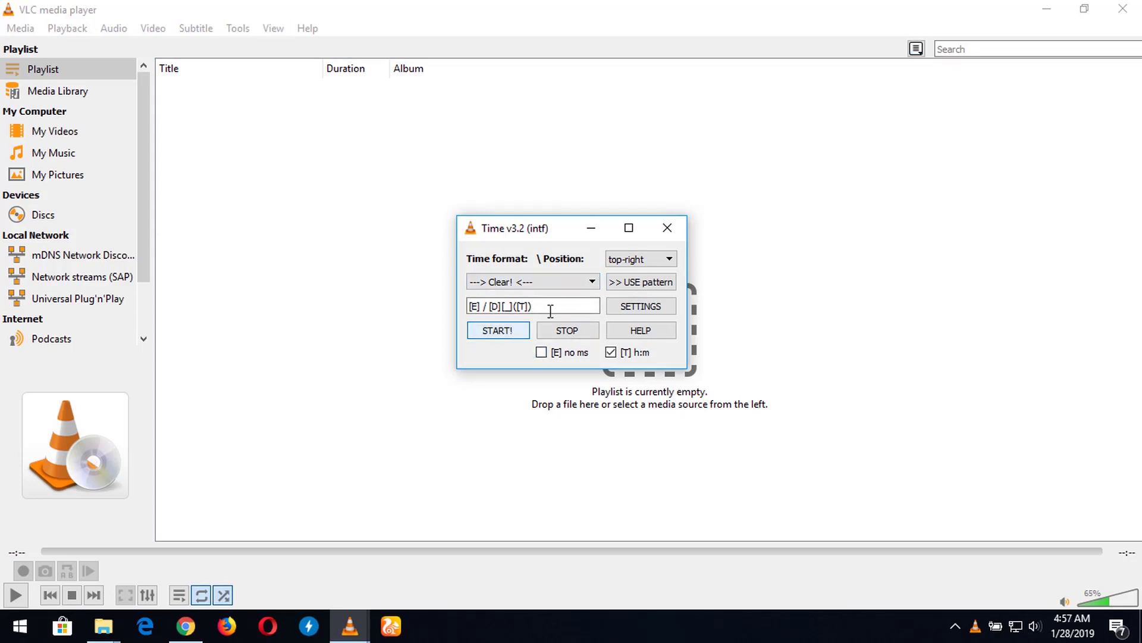
left_click(666, 227)
Step: Reopen Another World.avi from the Videos folder in VLC and play it from the playlist
left_click(1129, 17)
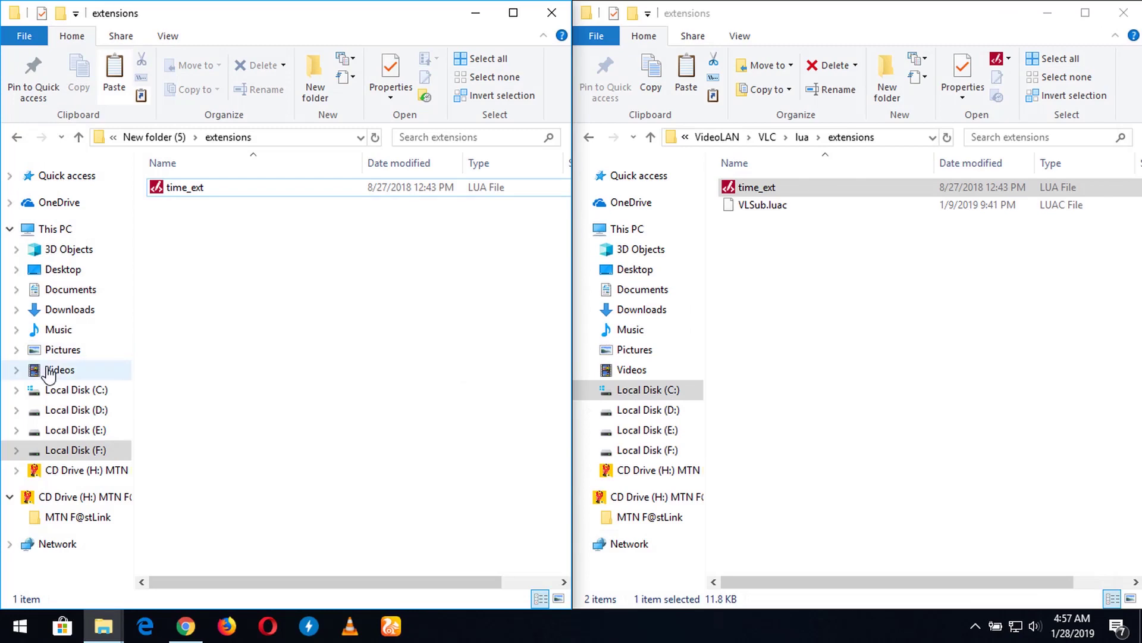
left_click(48, 371)
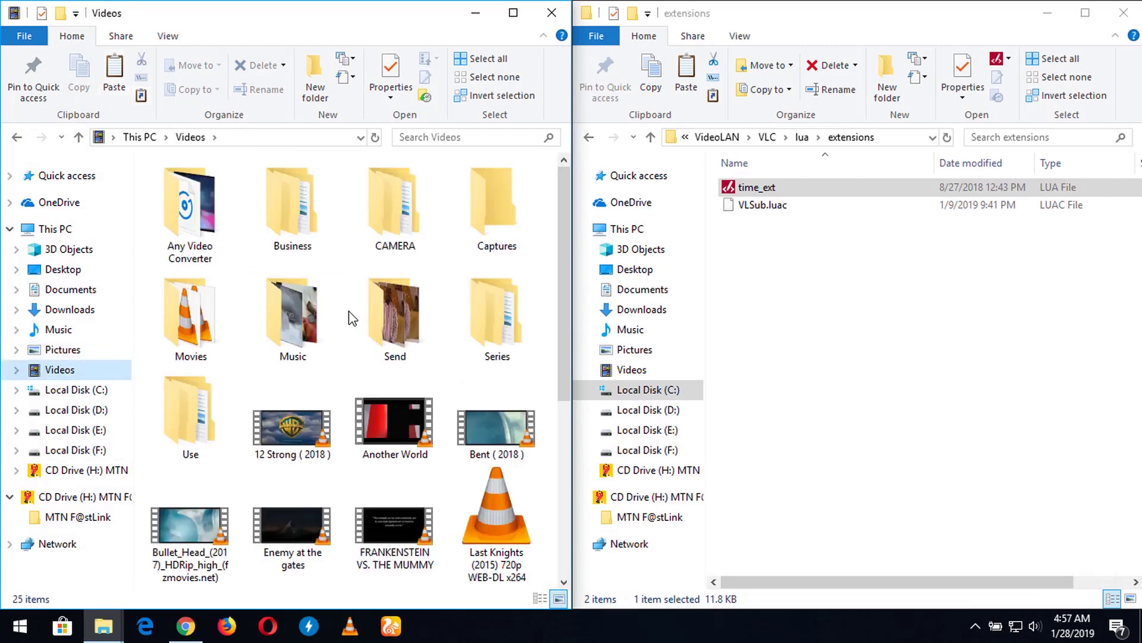
double_click(384, 439)
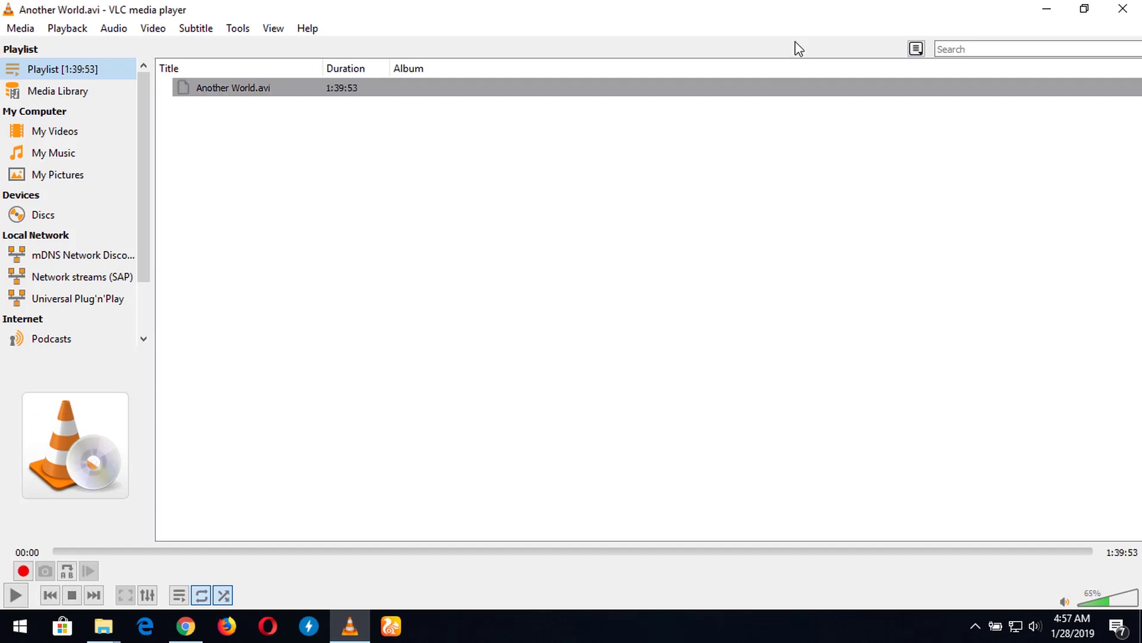
double_click(806, 84)
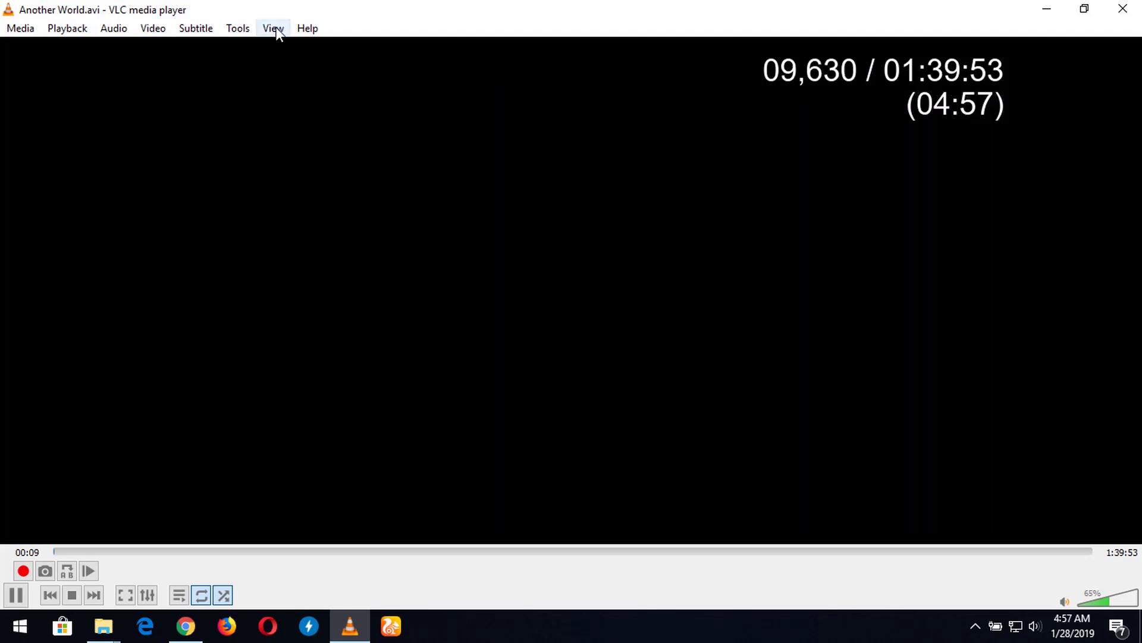
left_click(276, 27)
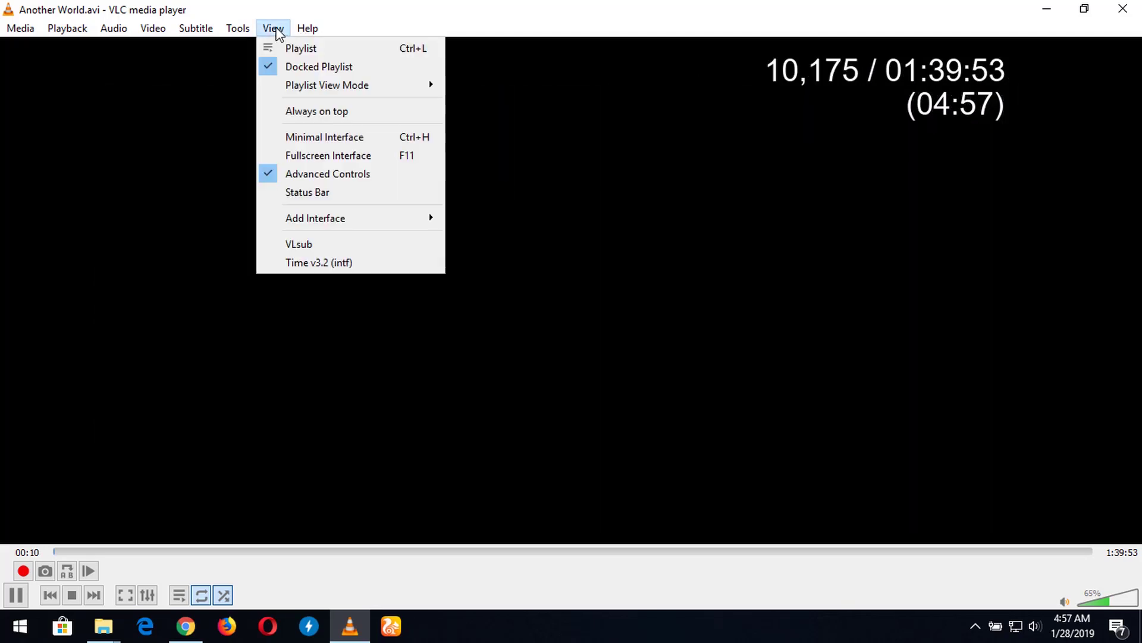
left_click(312, 263)
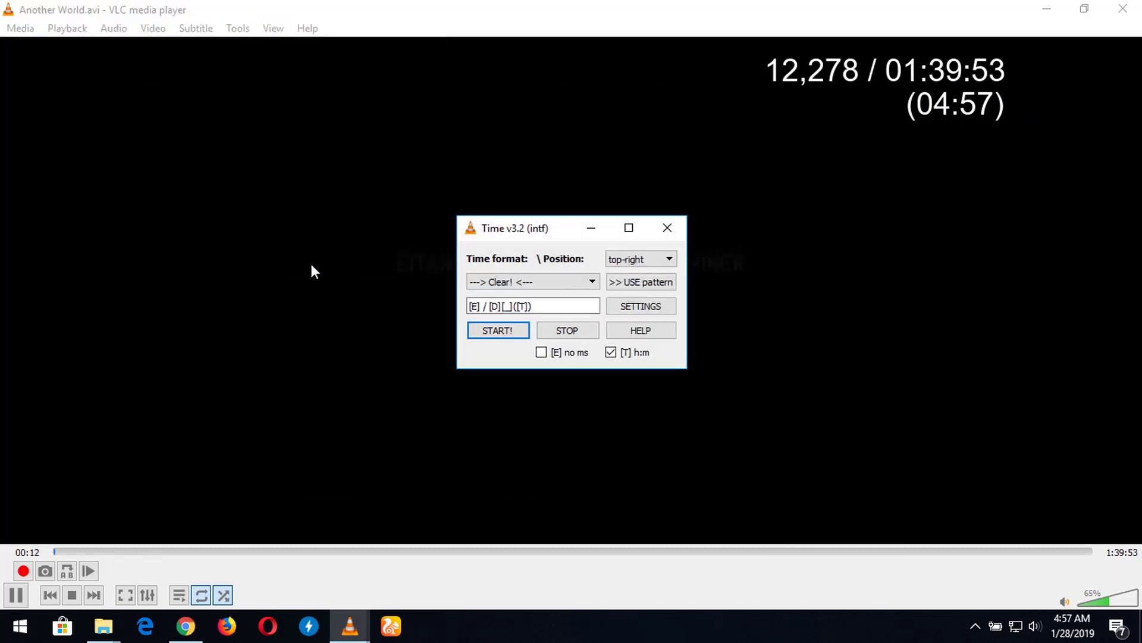
left_click(562, 291)
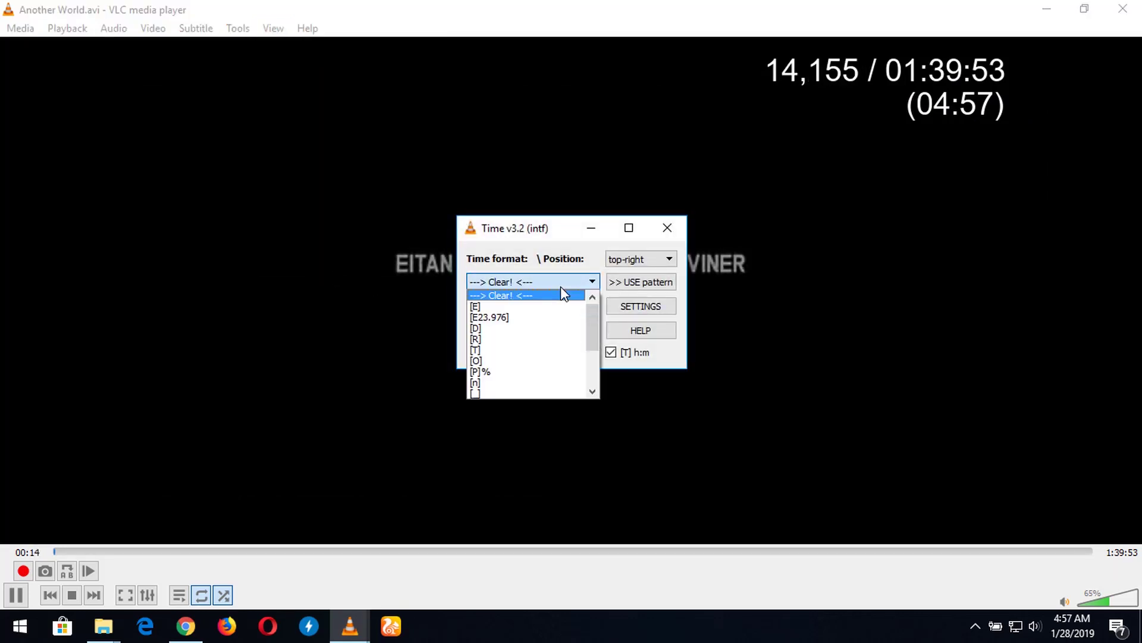
left_click(598, 375)
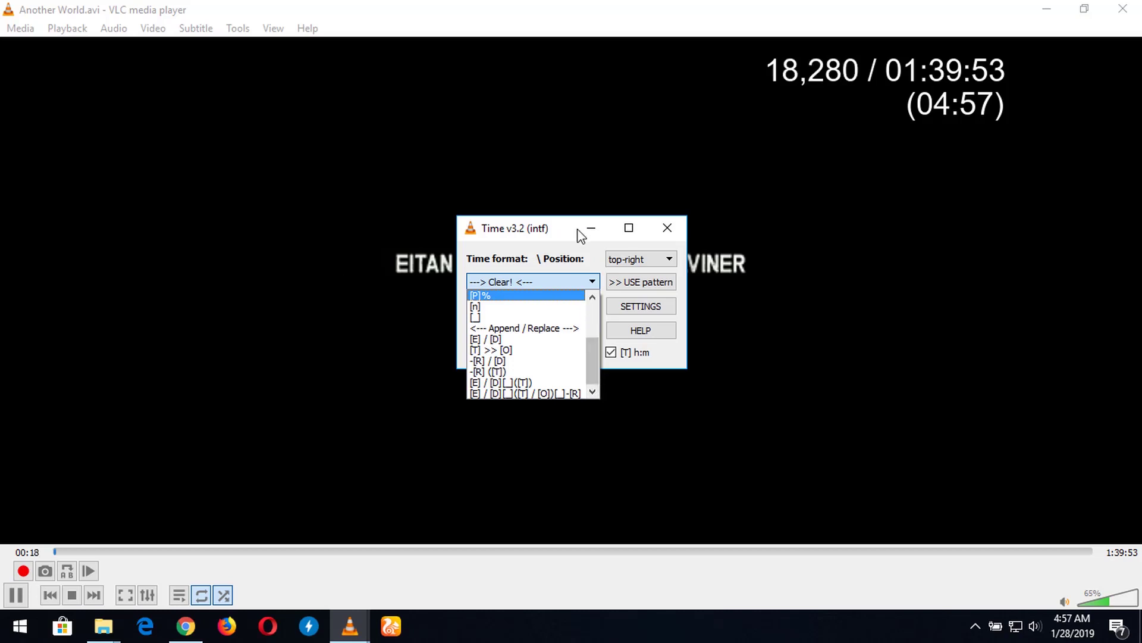
left_click(562, 231)
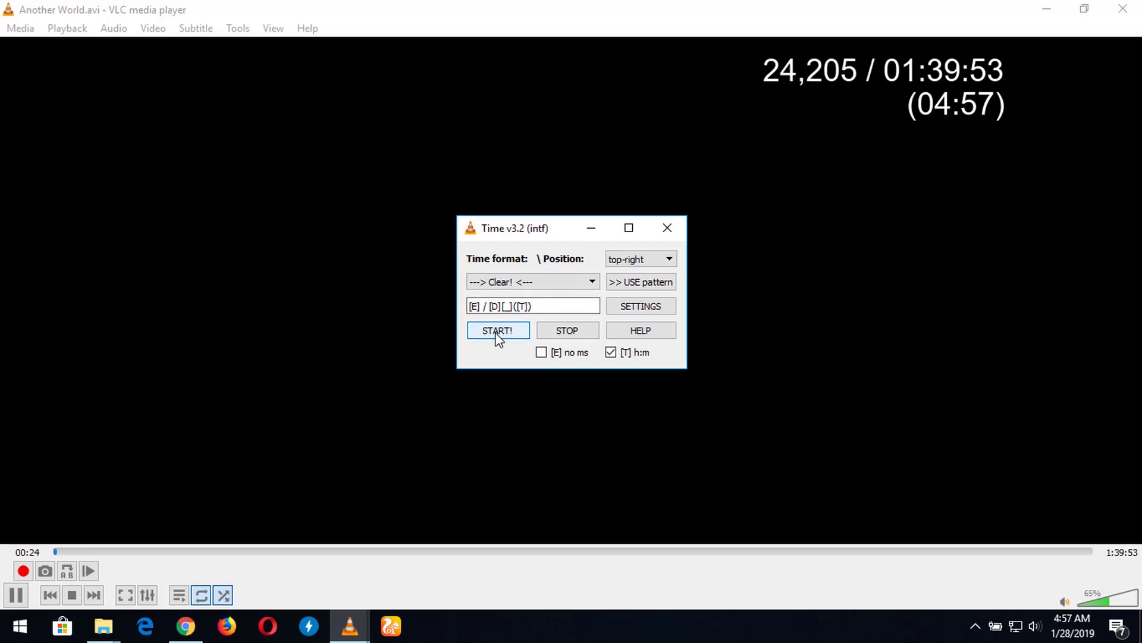
left_click(667, 228)
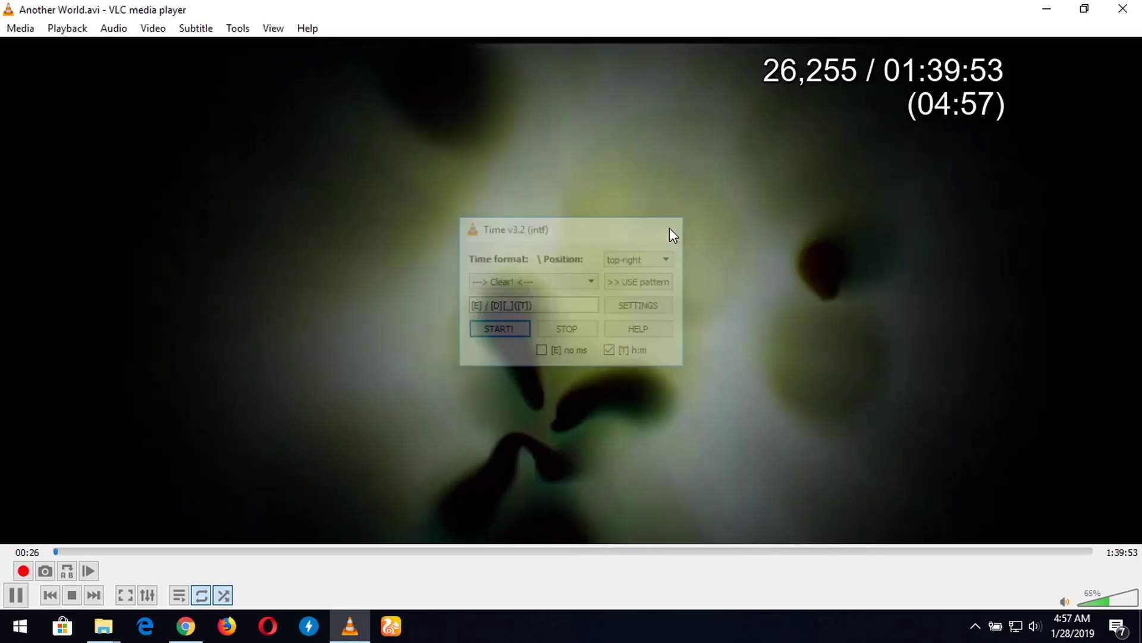